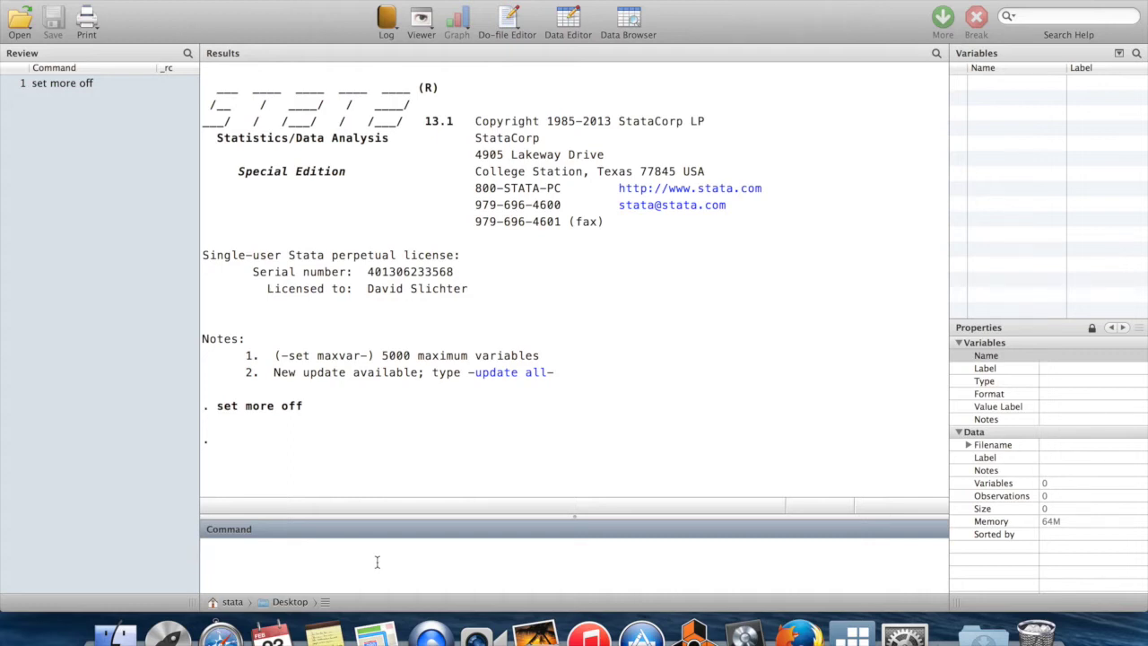
Load the built-in census dataset with sysuse and open it for browsing.
text(sysuse census)
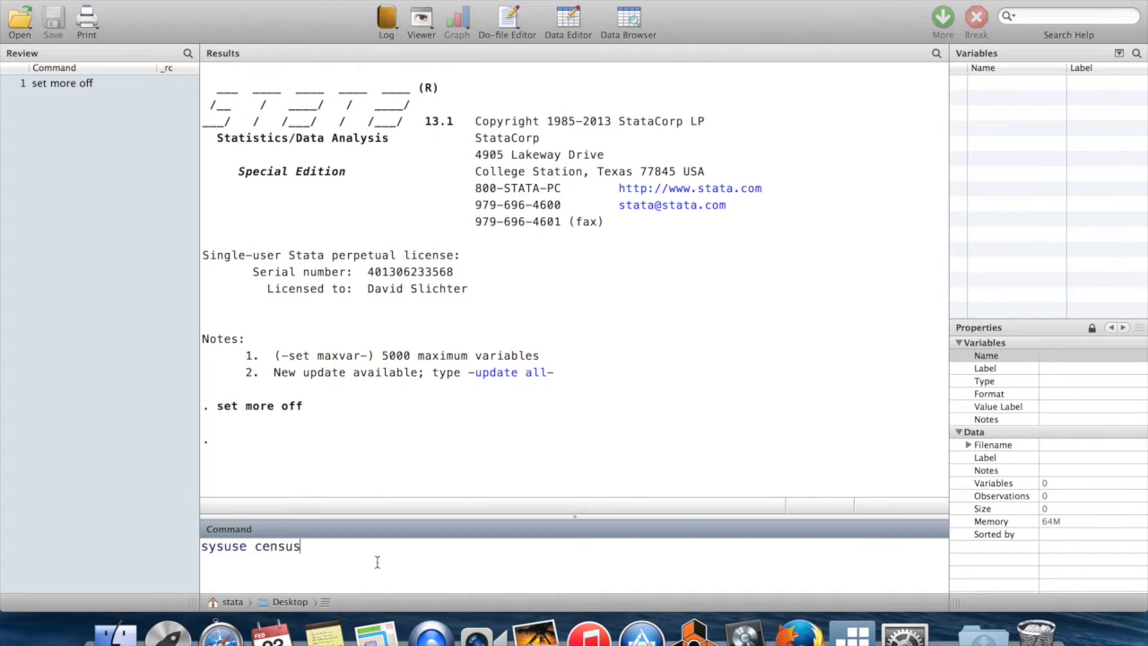
key(Return)
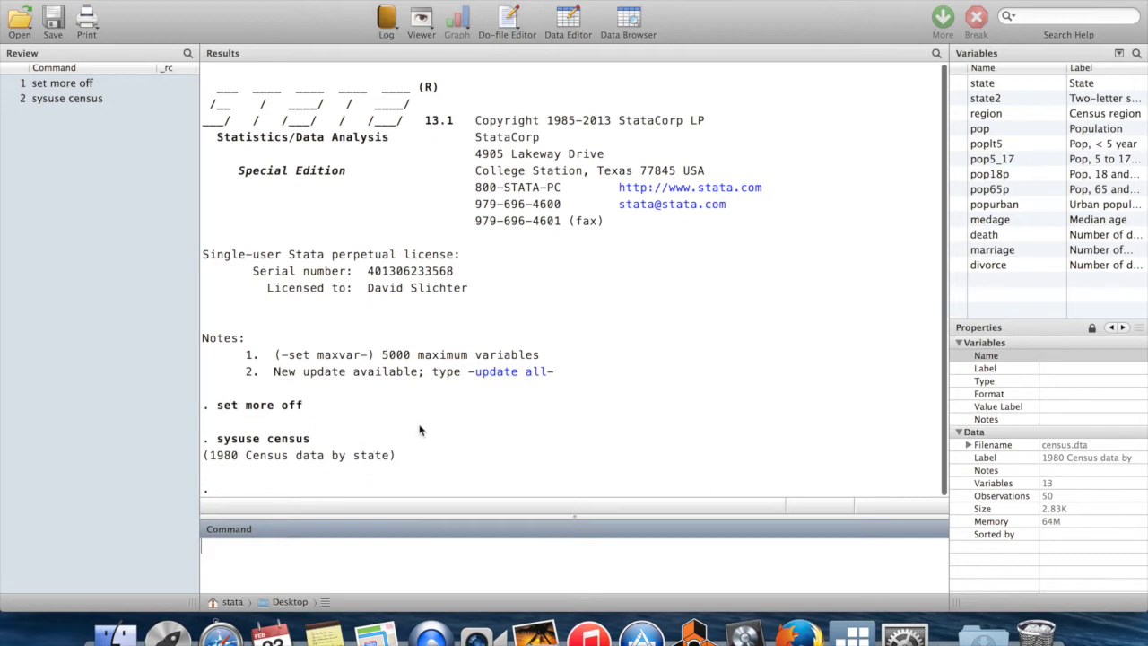
text(browse)
key(Return)
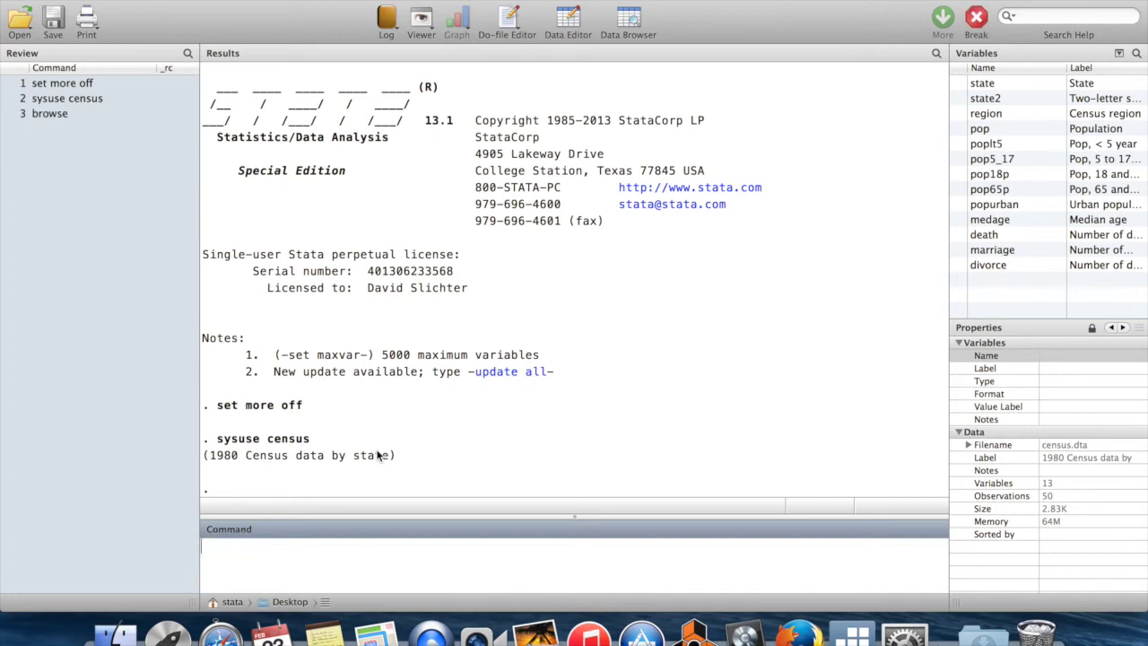
Examine the census variables across the first observation, from region through the divorce column, and close the data browser.
key(Right)
key(Right)
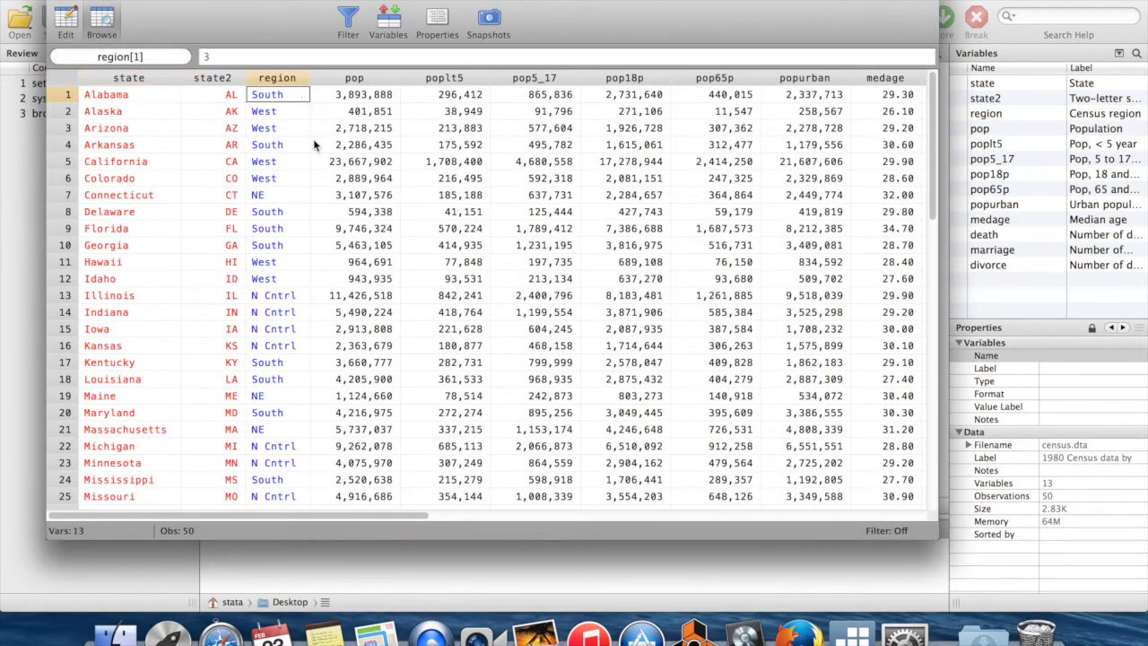
key(Right)
key(Right)
key(Right)
key(Right)
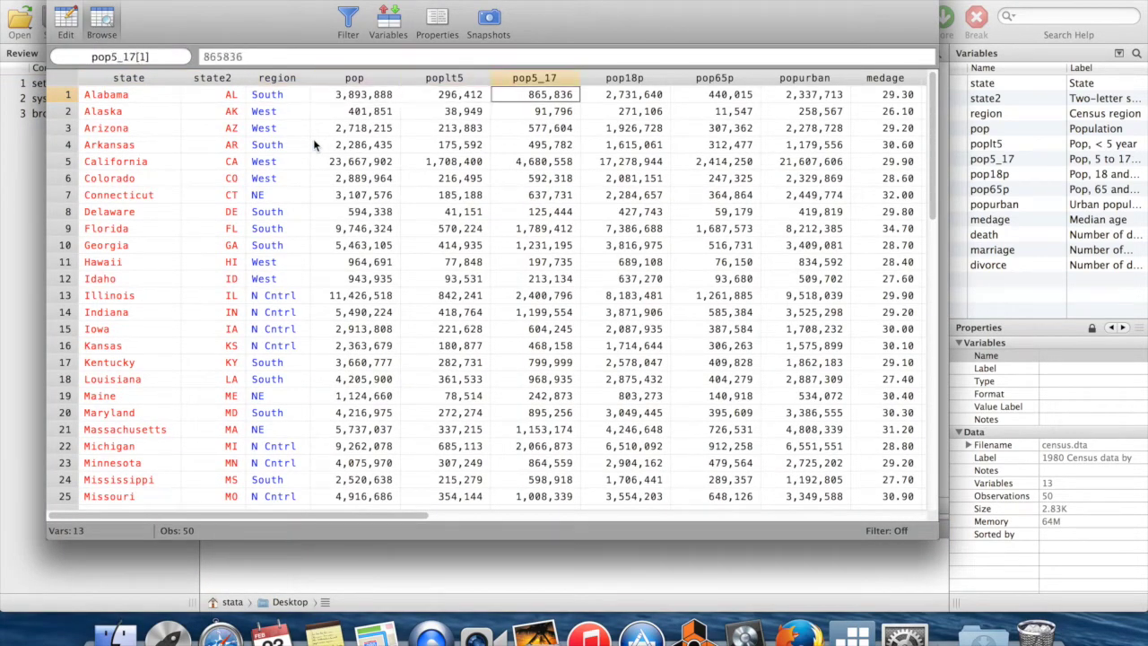
key(Right)
key(Right)
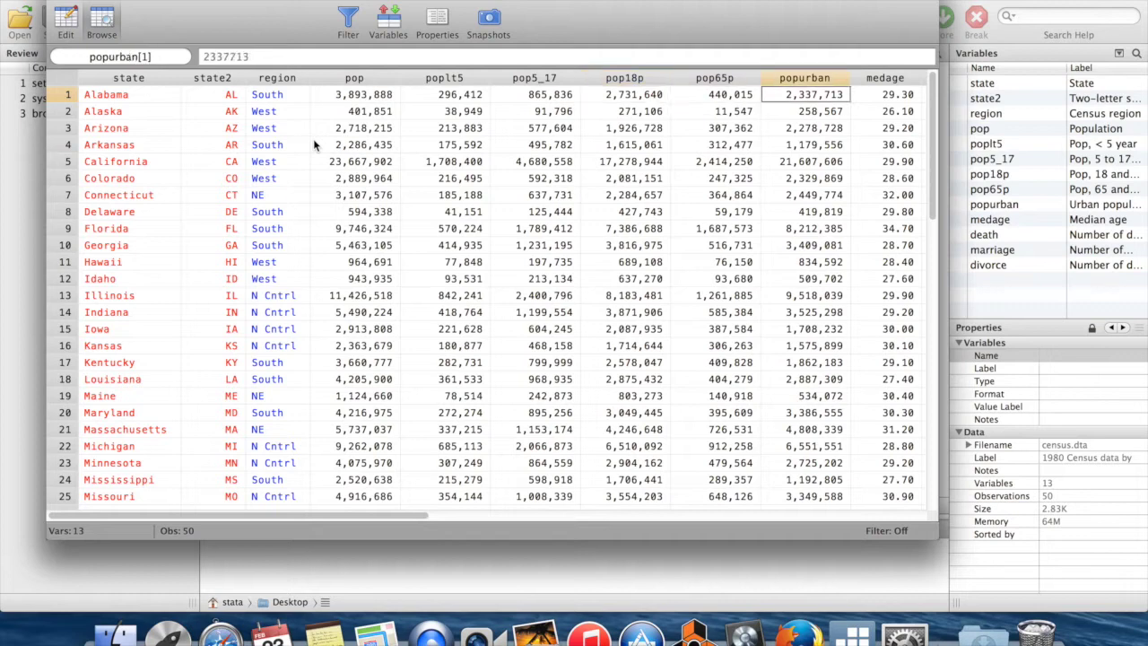
key(Right)
key(Right)
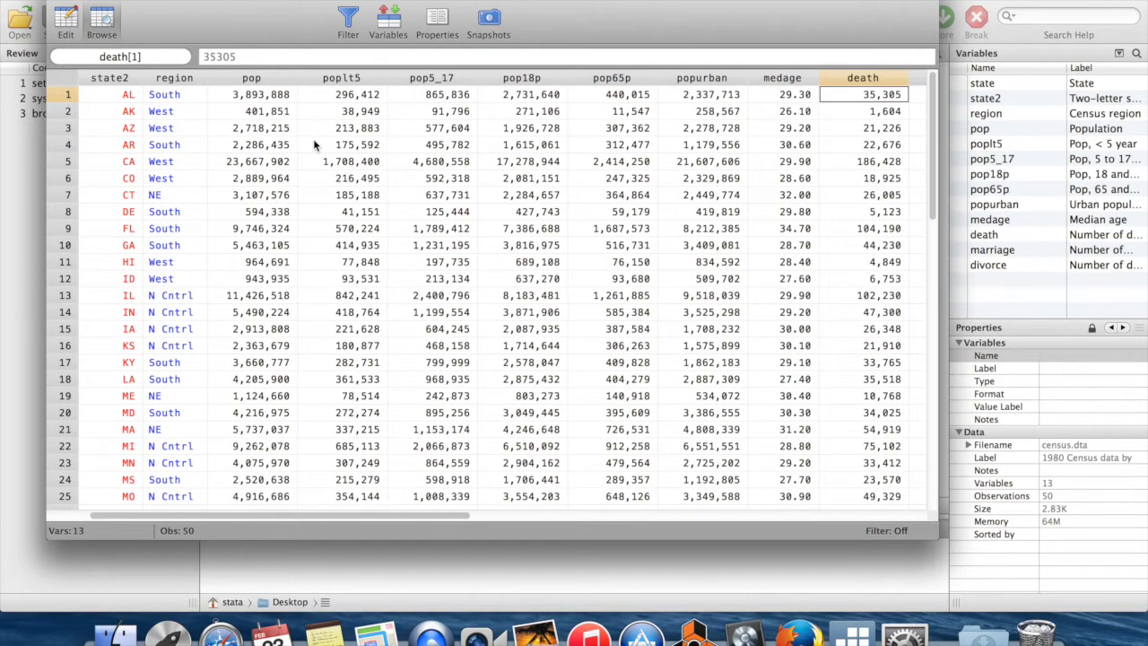
key(Right)
key(Right)
key(Left)
key(Right)
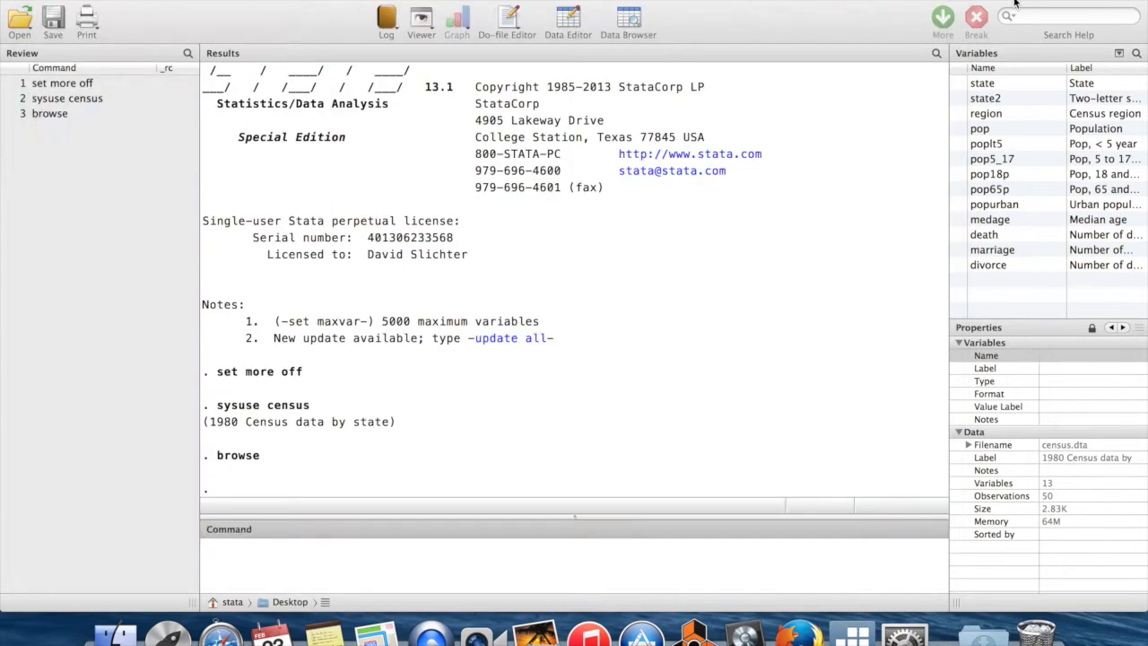
click(1018, 9)
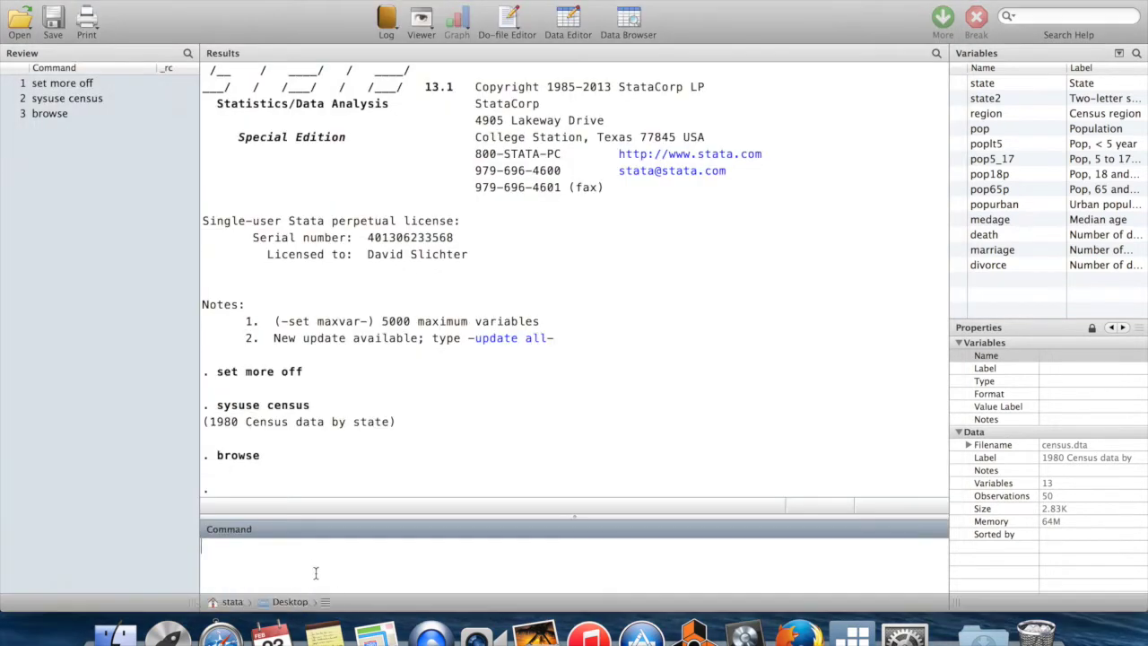
Compute the correlation between divorce and popurban with corr and inspect the divorce entry on the diagonal.
text(corr)
click(960, 265)
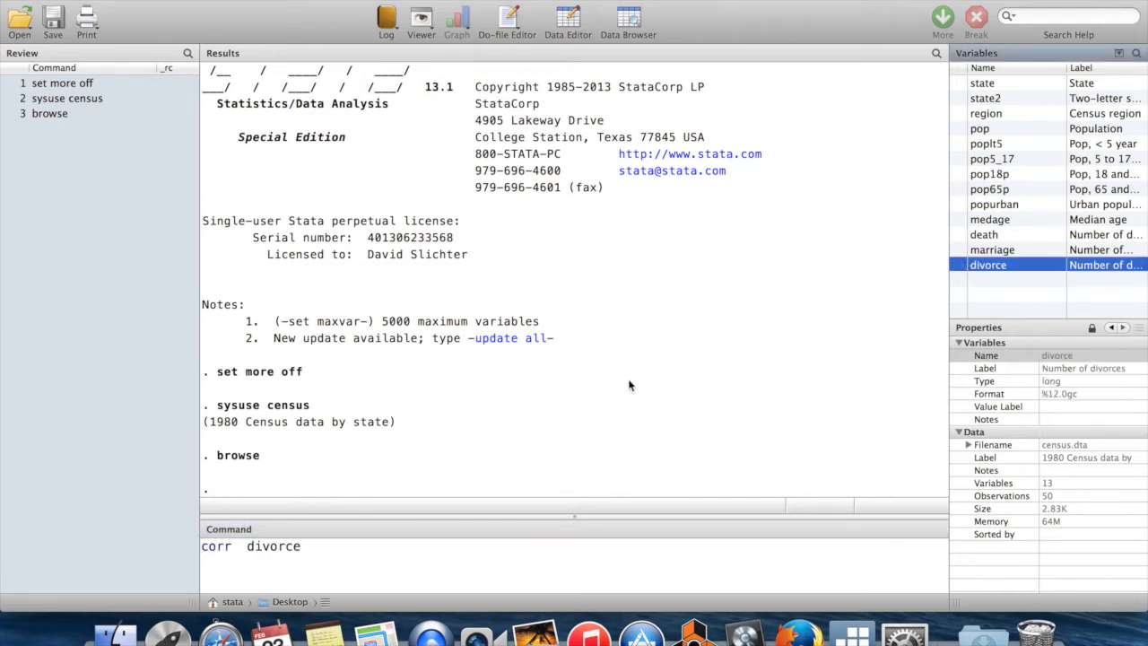
click(960, 204)
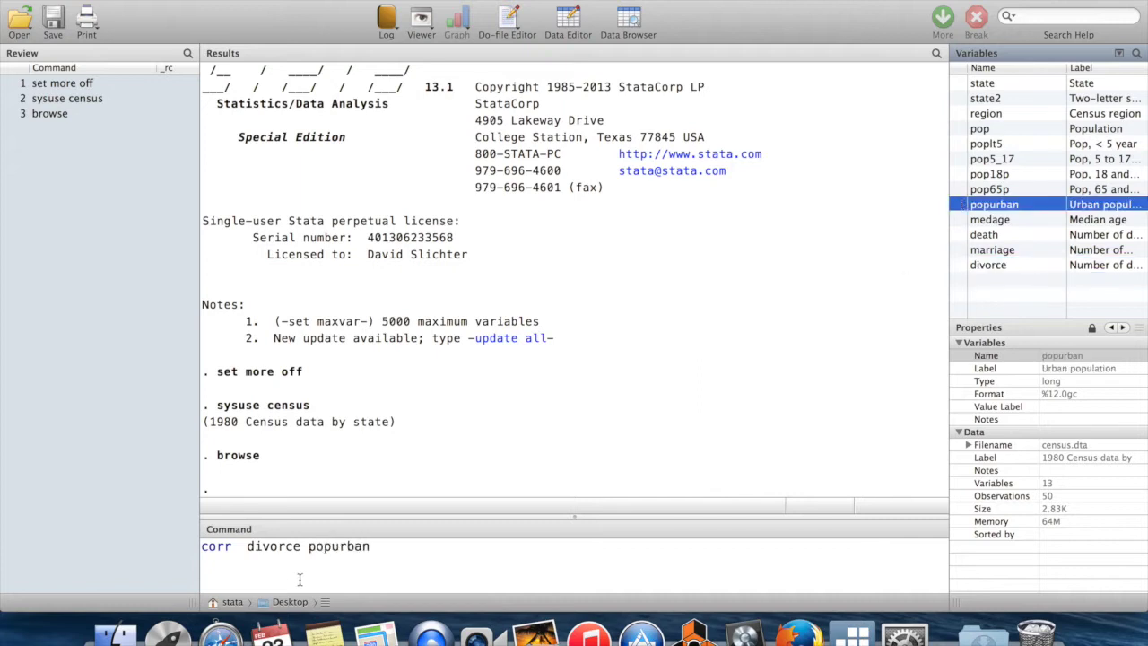
click(392, 571)
key(Return)
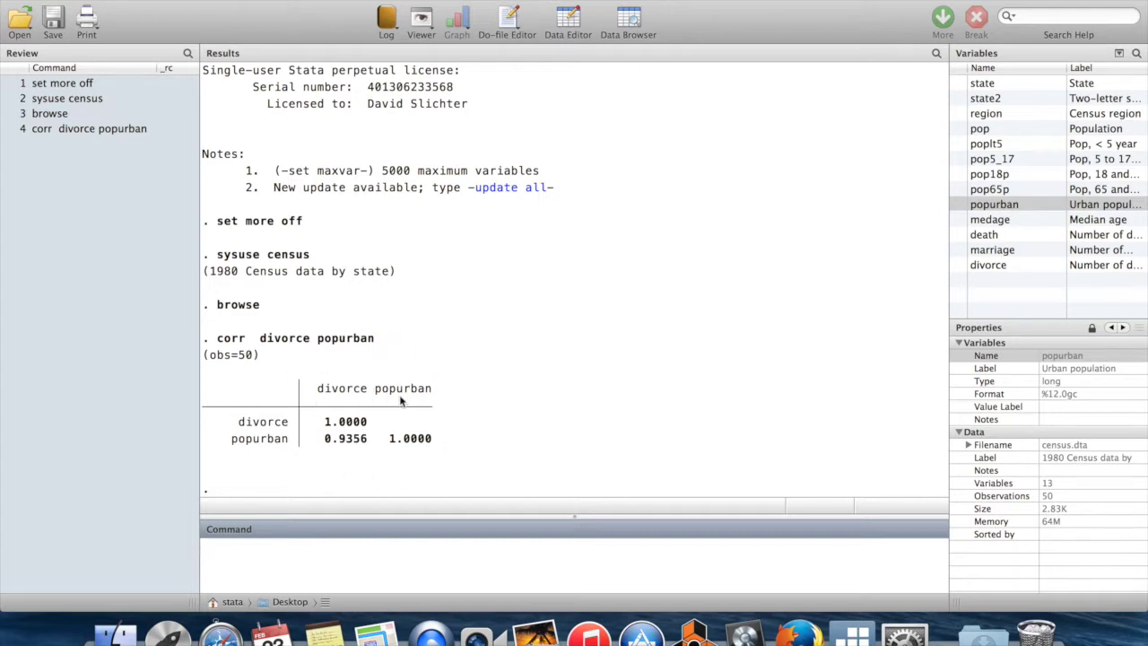
drag(370, 422, 325, 423)
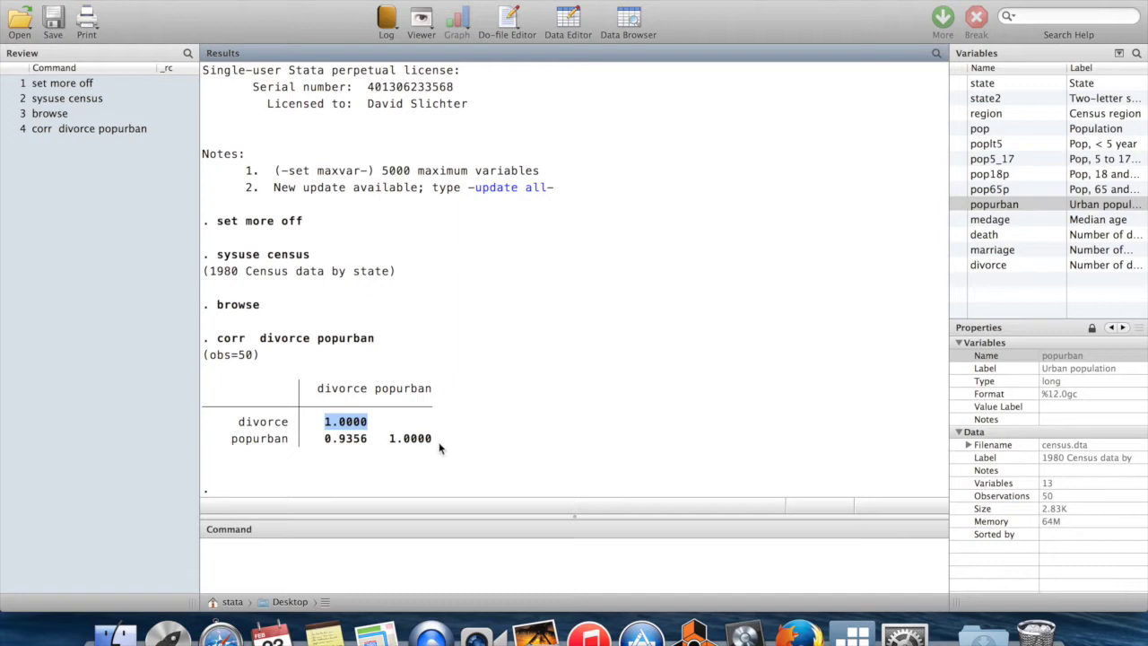
Reuse the previous corr command with marriage and death added to correlate divorce, popurban, marriage and death.
click(245, 548)
click(105, 131)
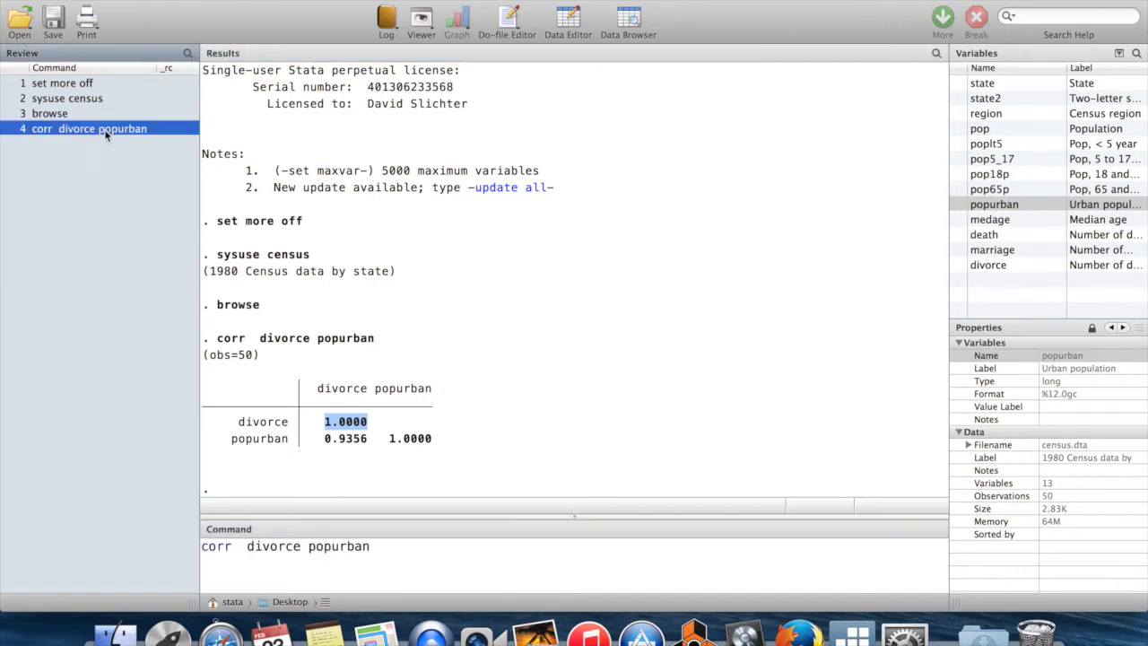
click(412, 575)
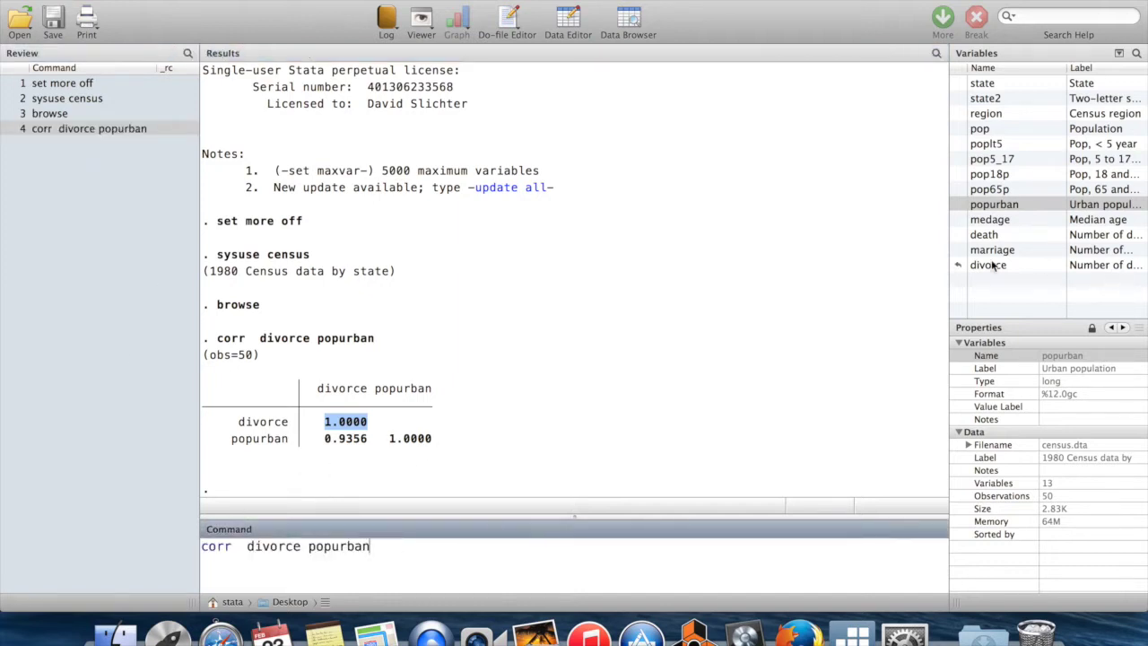
click(961, 250)
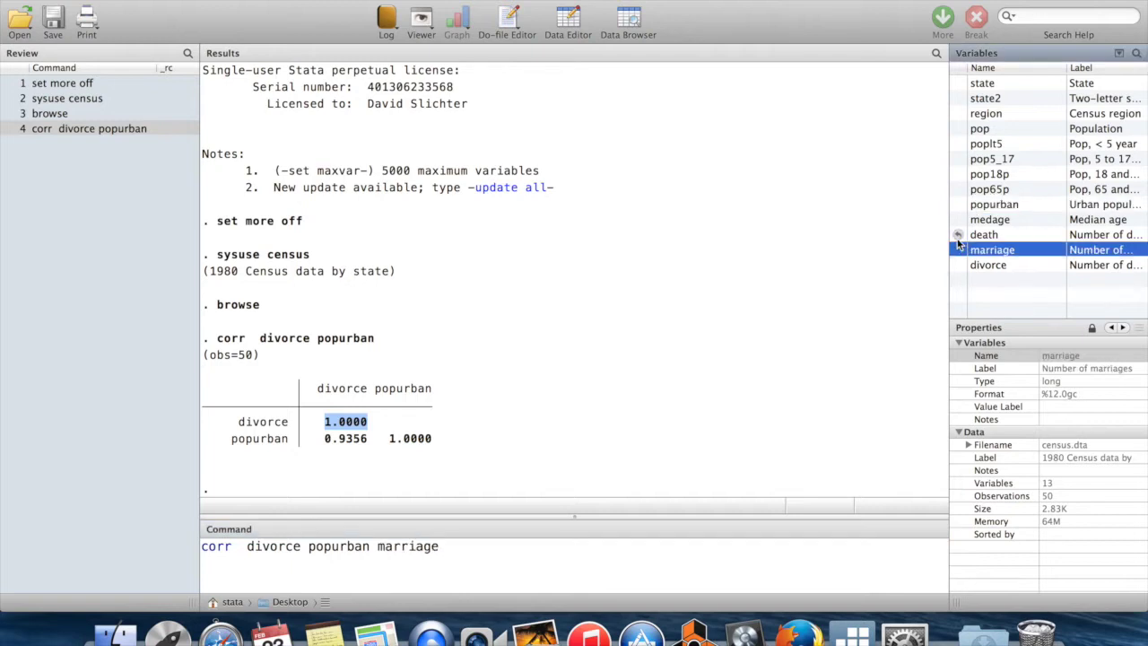
click(959, 234)
click(537, 556)
key(Return)
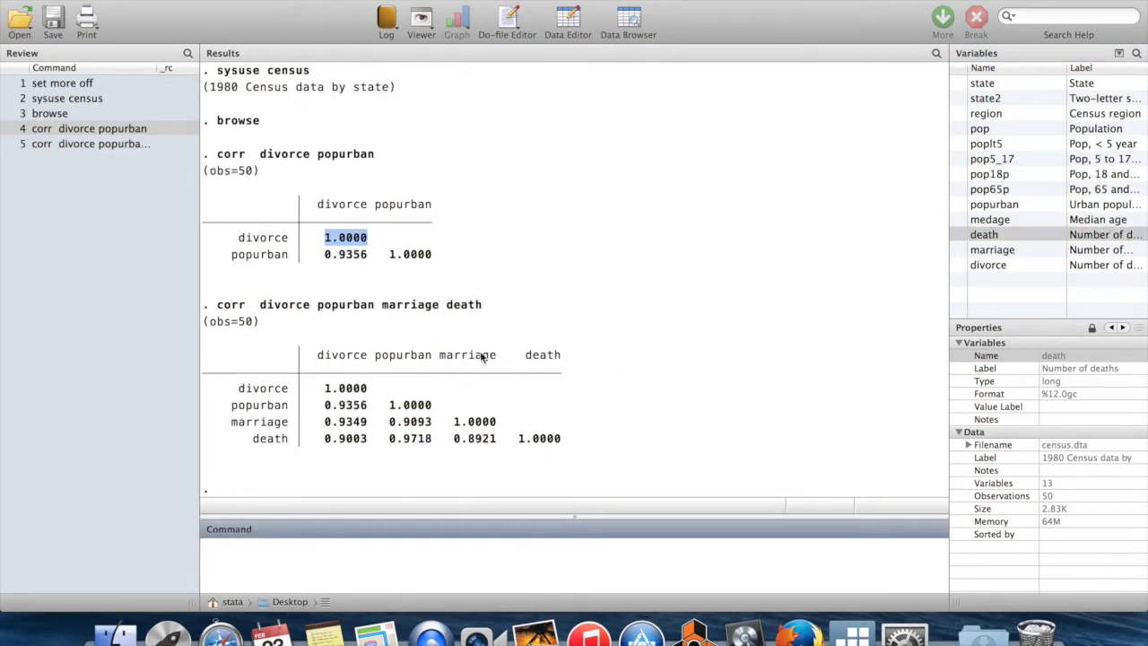
Look up the correlation between popurban and death in the four-variable matrix.
drag(375, 357, 433, 357)
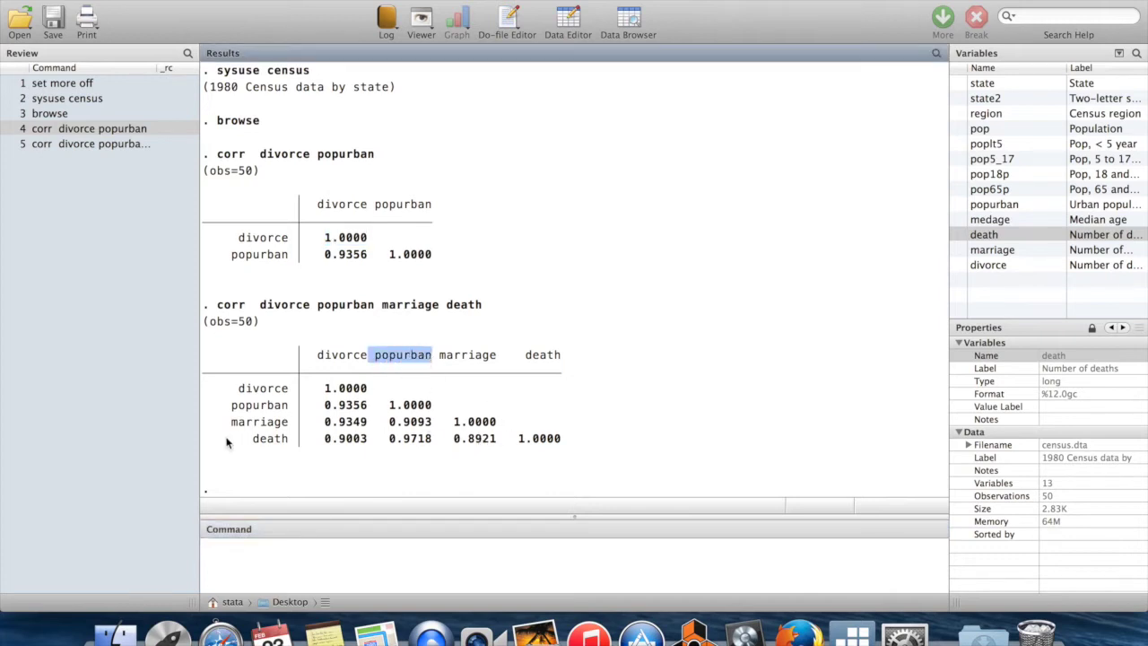
drag(256, 437, 289, 439)
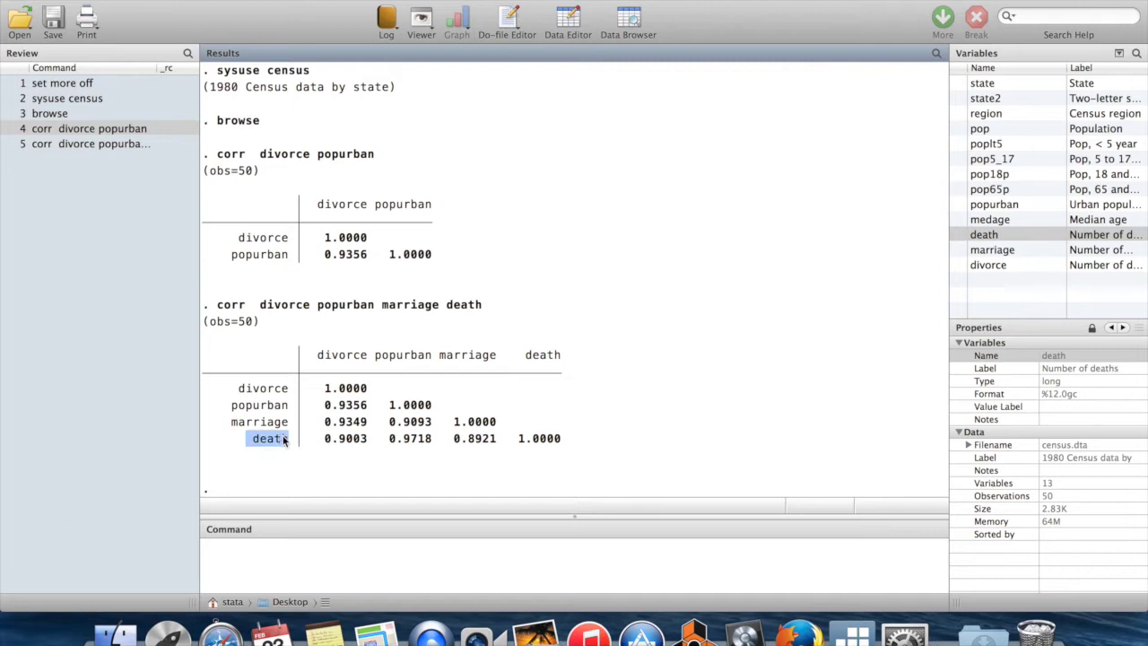
click(386, 439)
drag(386, 439, 434, 440)
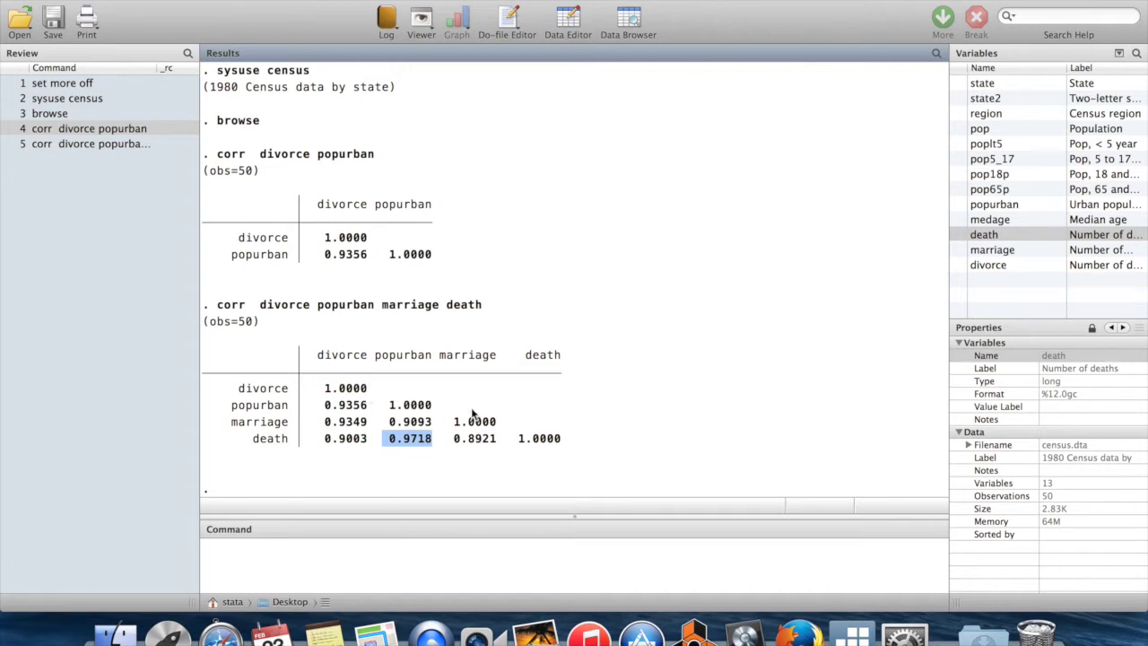
drag(318, 309, 376, 308)
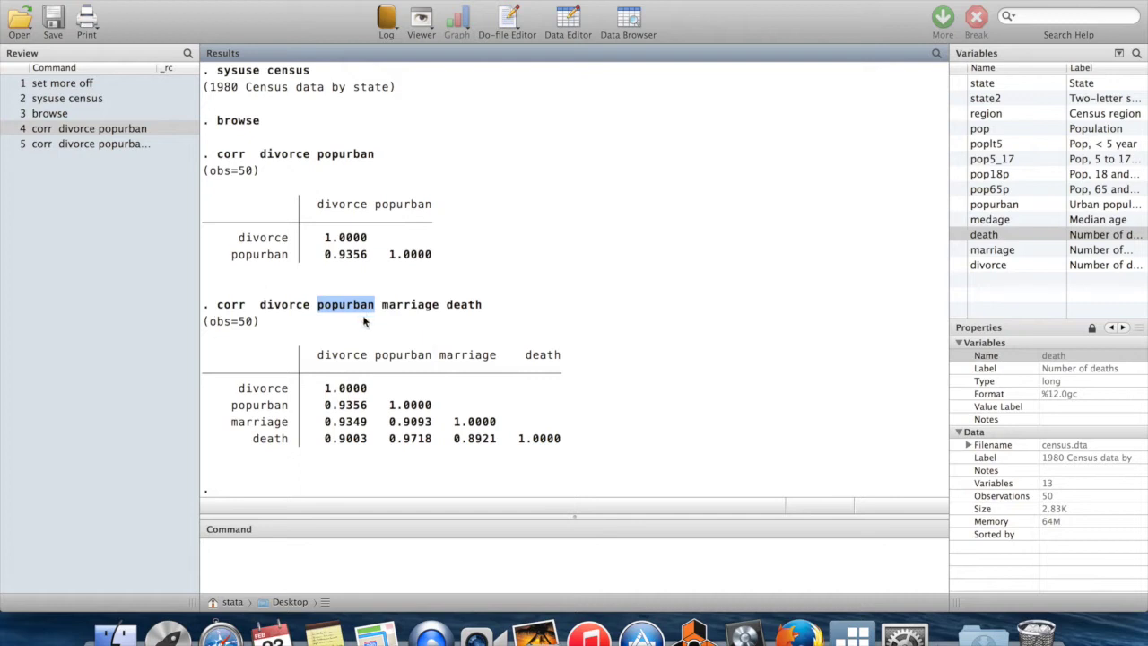
Run a linear regression with reg, using divorce as the dependent variable and popurban and pop as regressors.
click(287, 563)
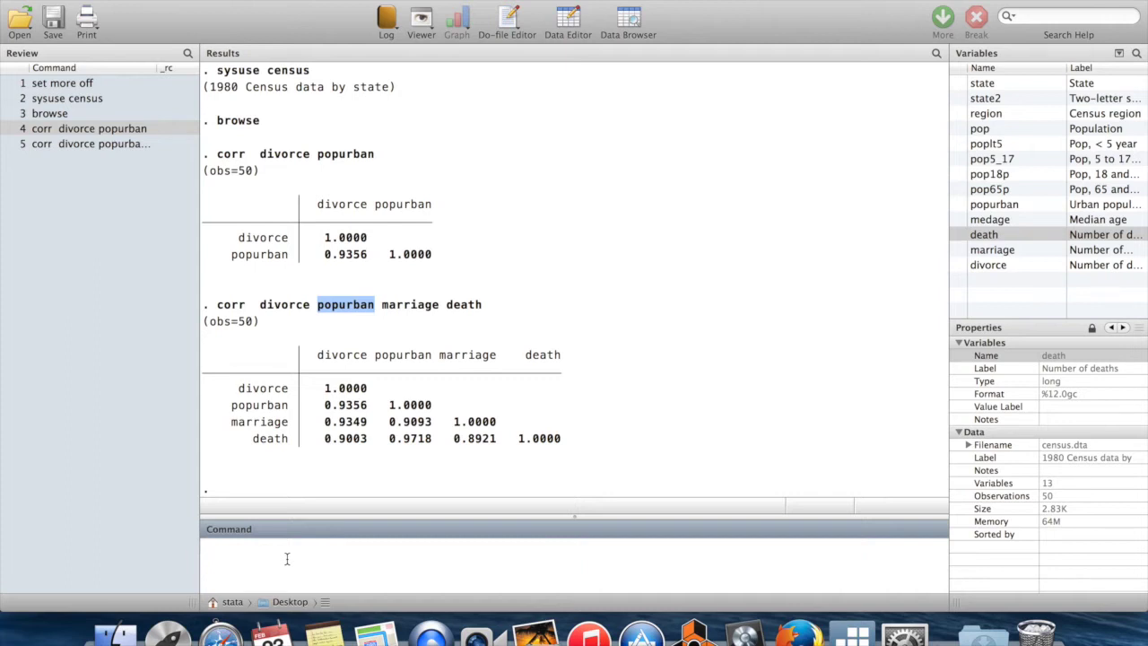
text(reg)
click(959, 264)
click(959, 265)
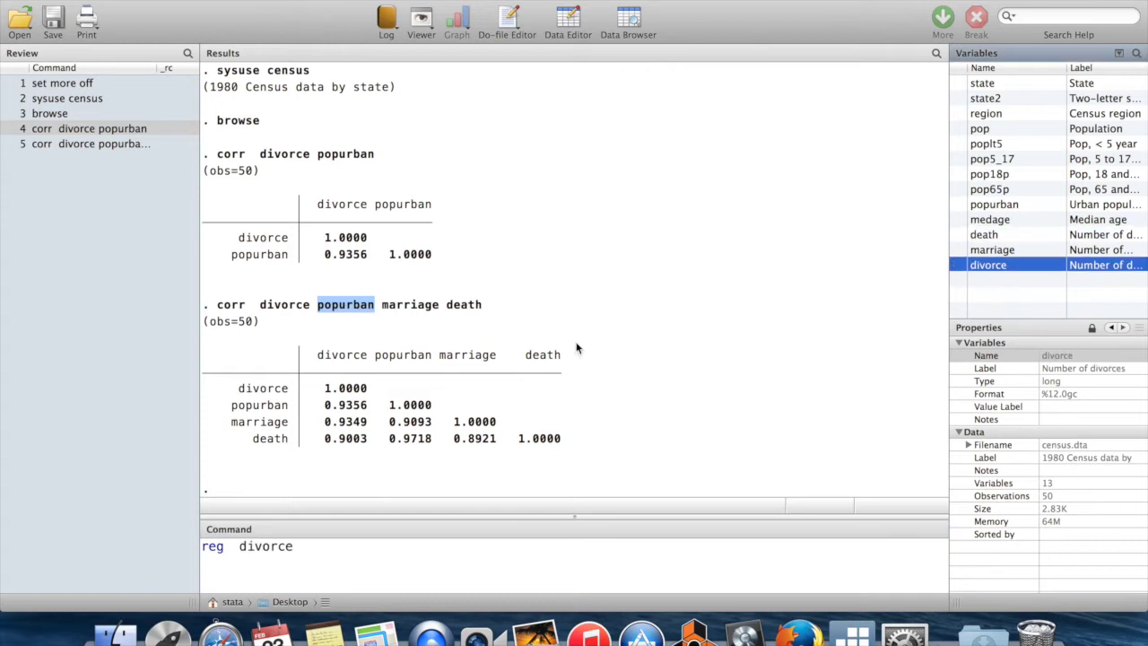
click(317, 549)
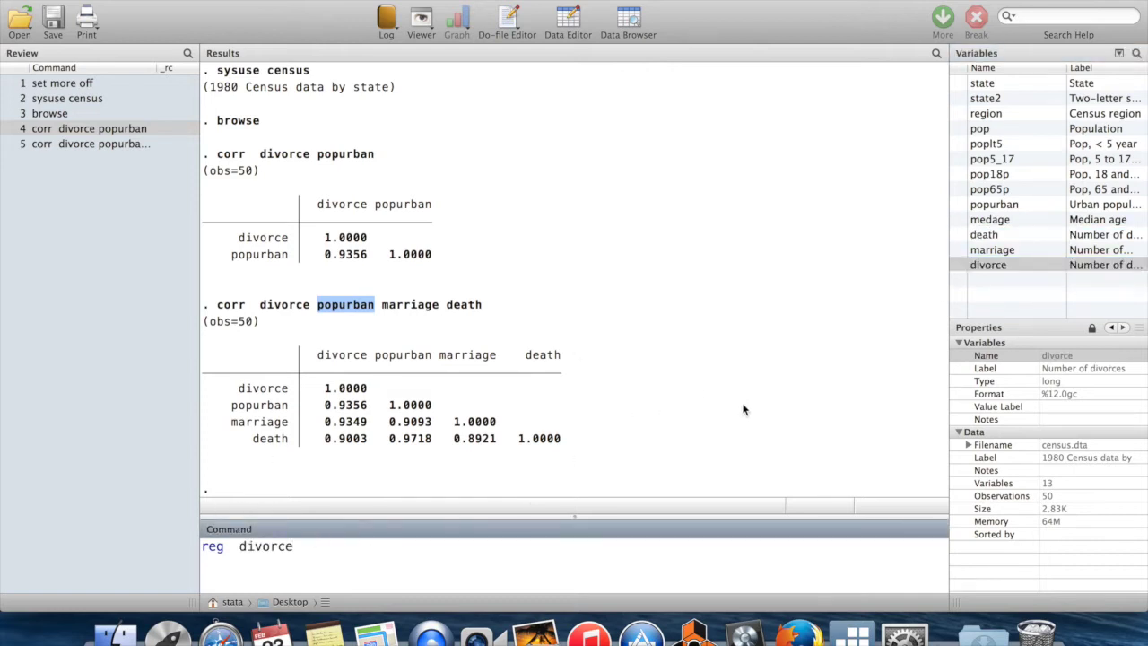
click(959, 205)
click(959, 205)
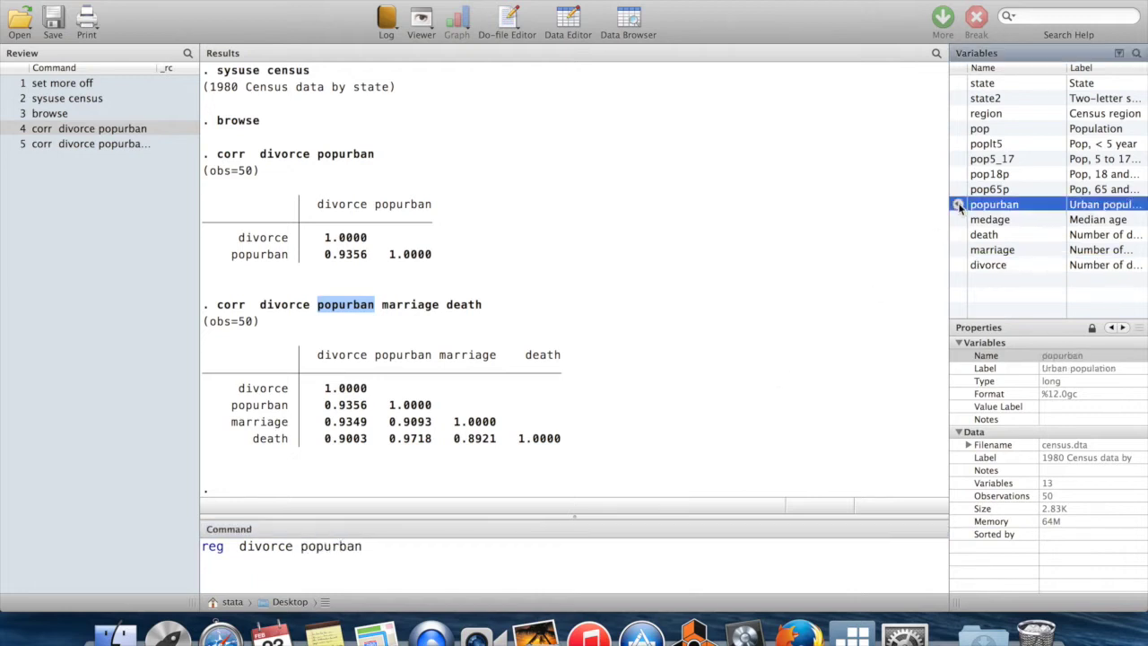
click(959, 129)
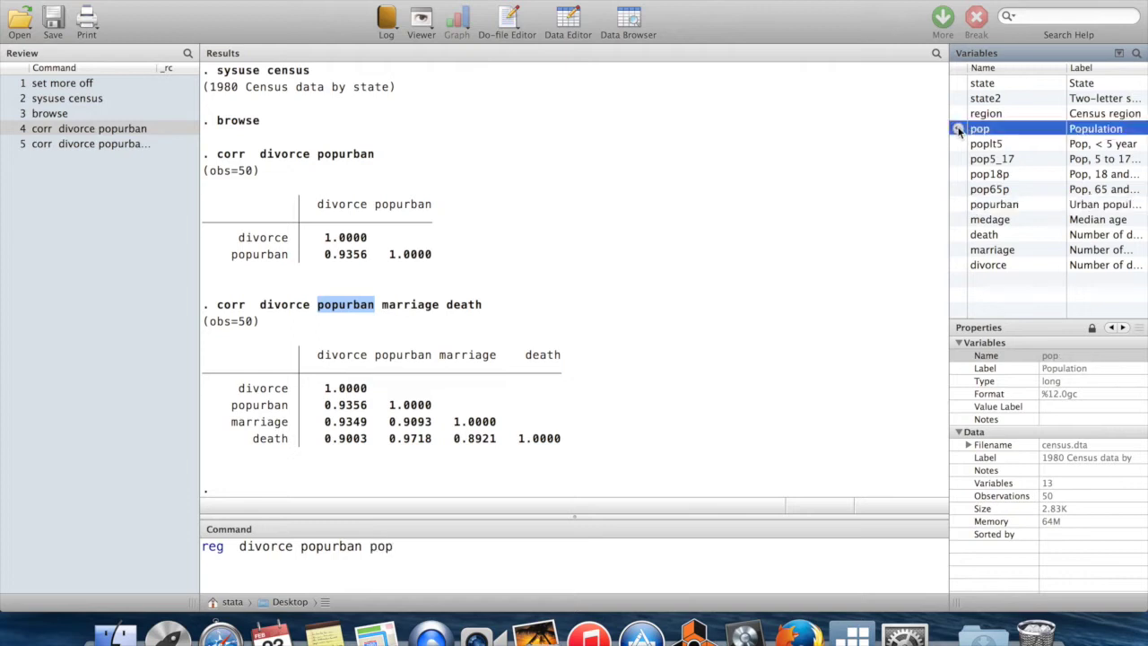
click(414, 557)
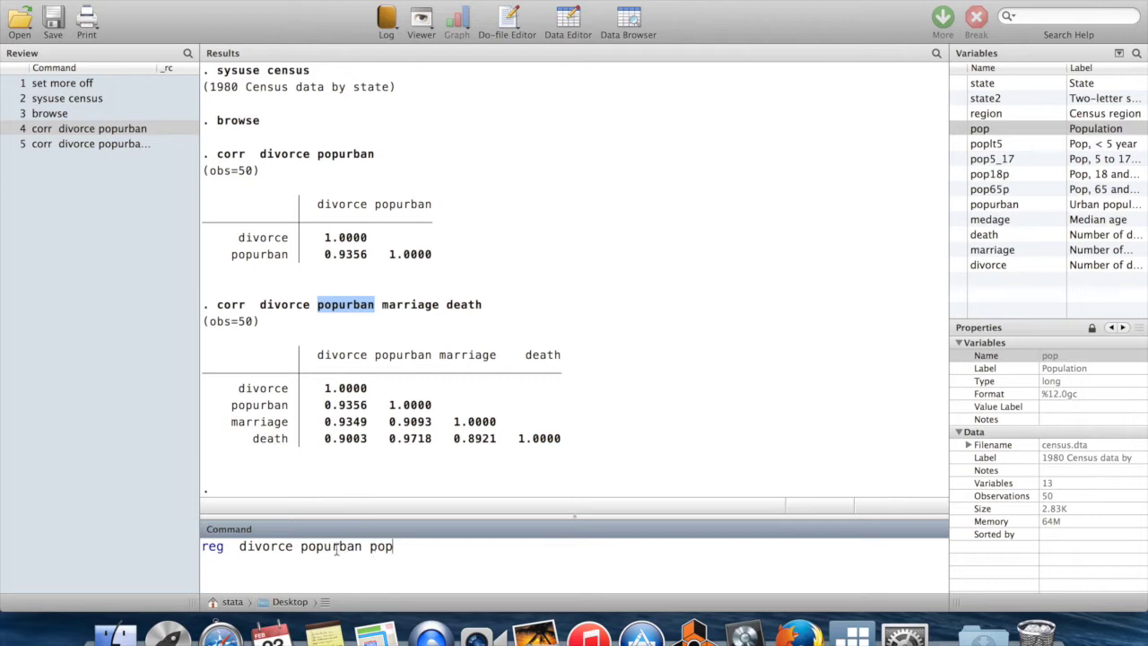
drag(239, 546, 413, 562)
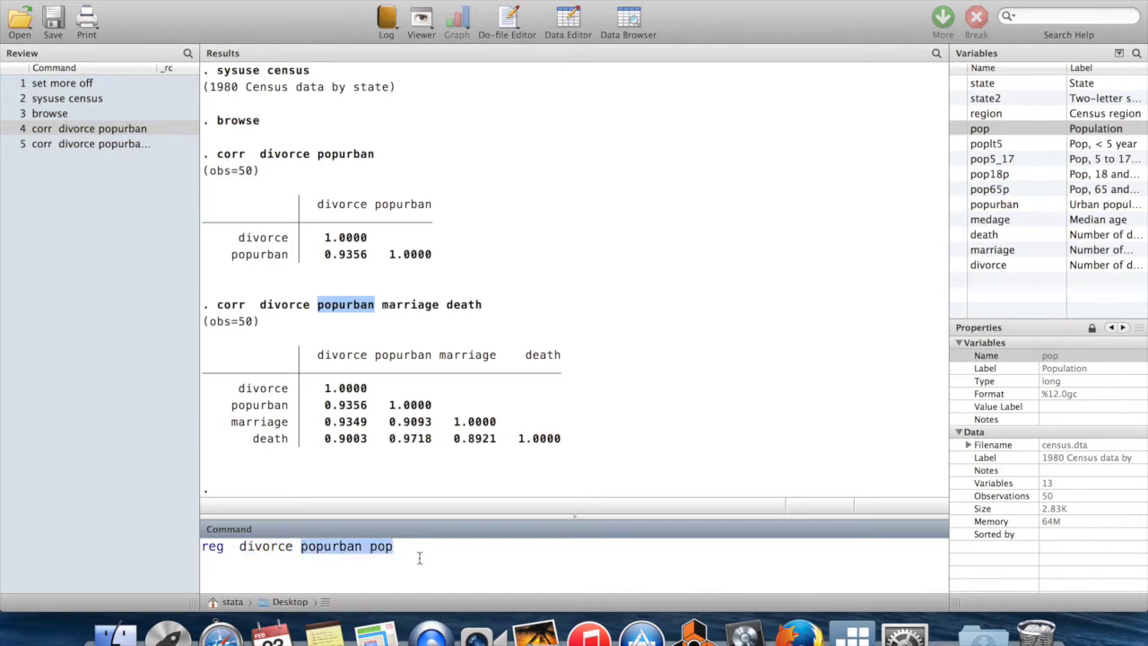
click(419, 559)
key(Return)
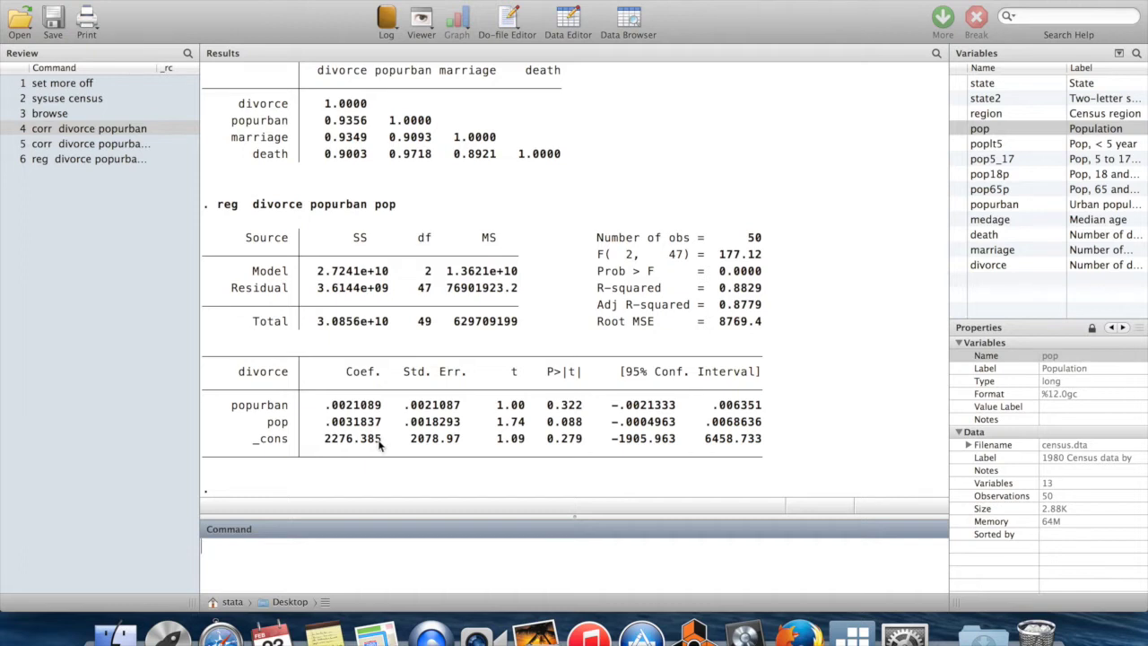
Examine the regression output: the constant, popurban's coefficient, standard error, t statistic and p-value, the R-squared figures and the number of observations.
drag(379, 440, 323, 440)
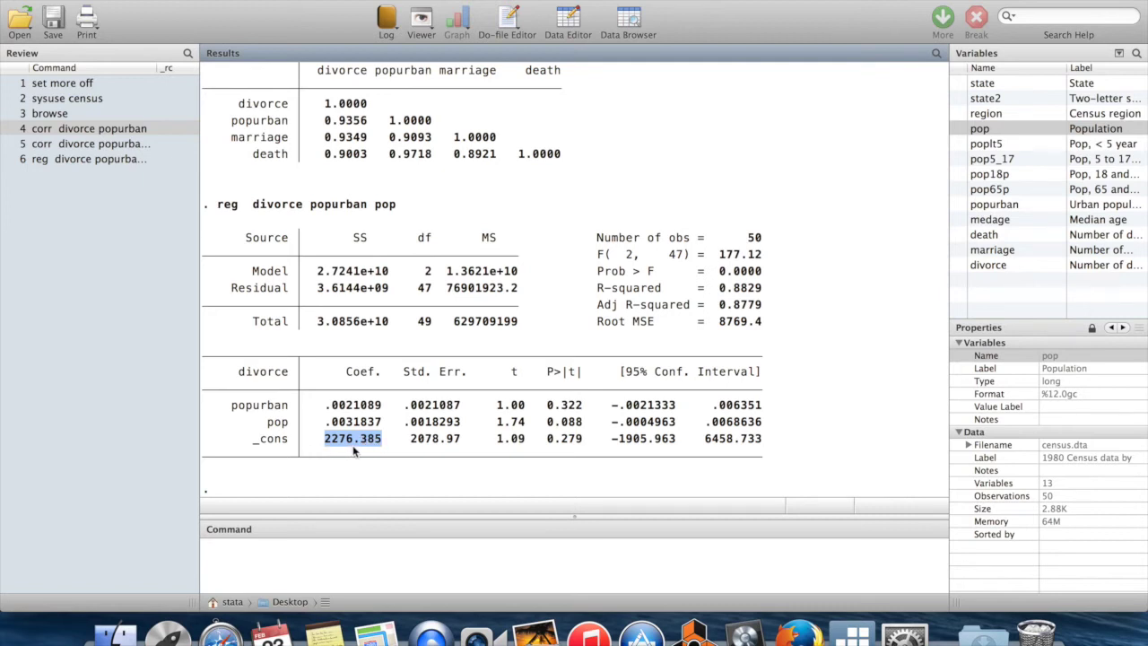
drag(385, 433, 329, 410)
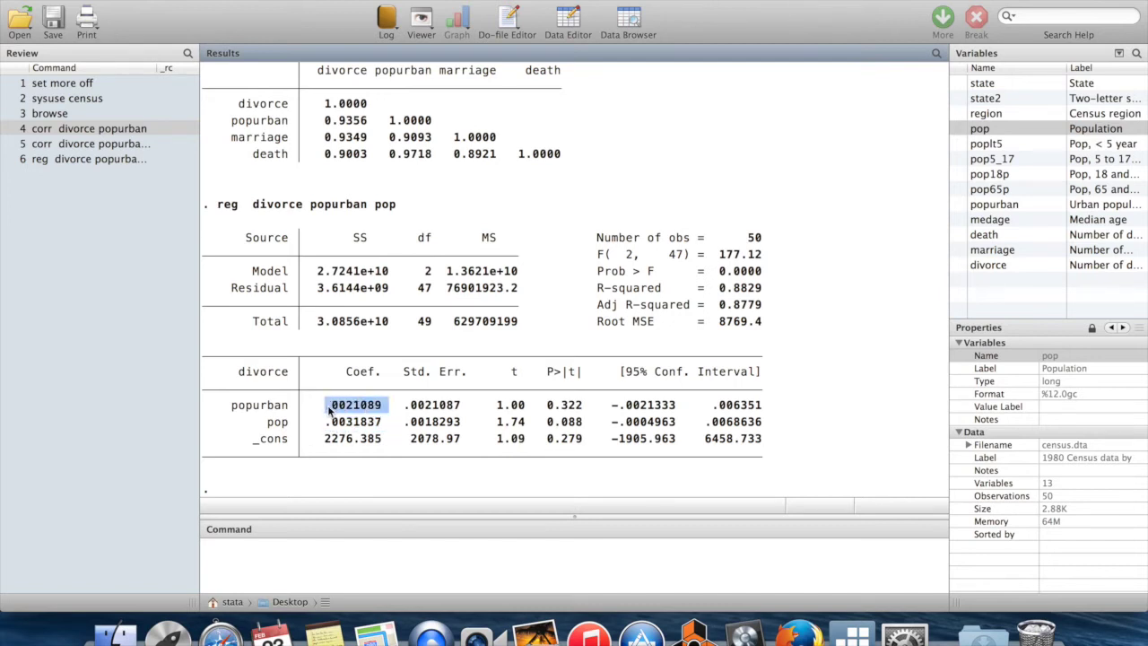
click(384, 453)
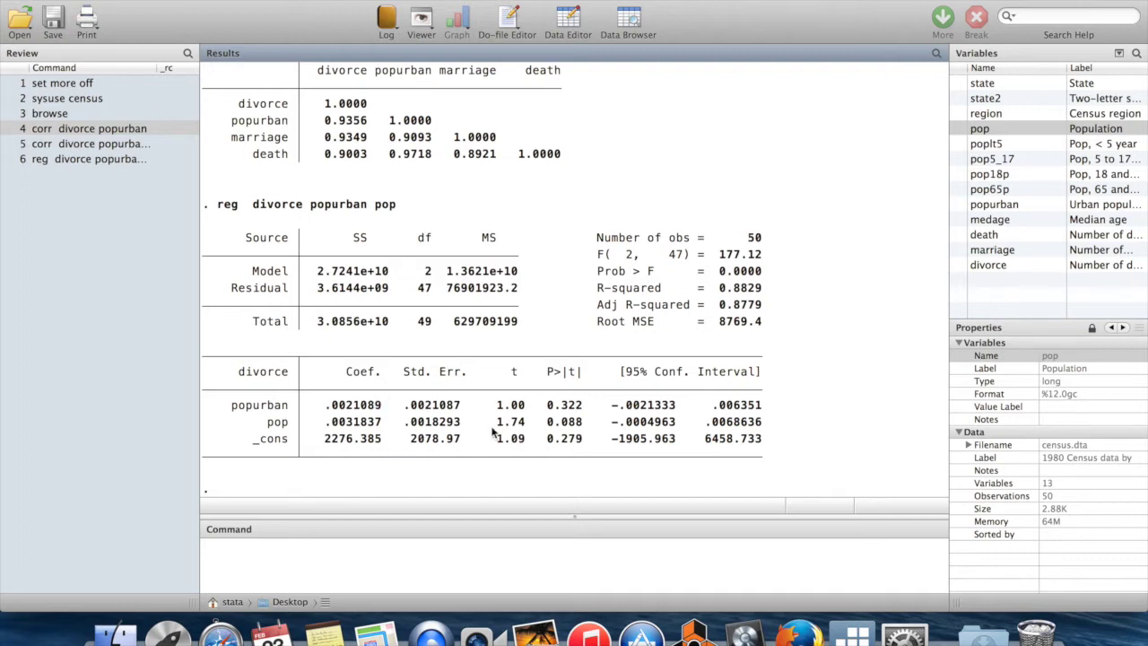
drag(467, 409, 406, 409)
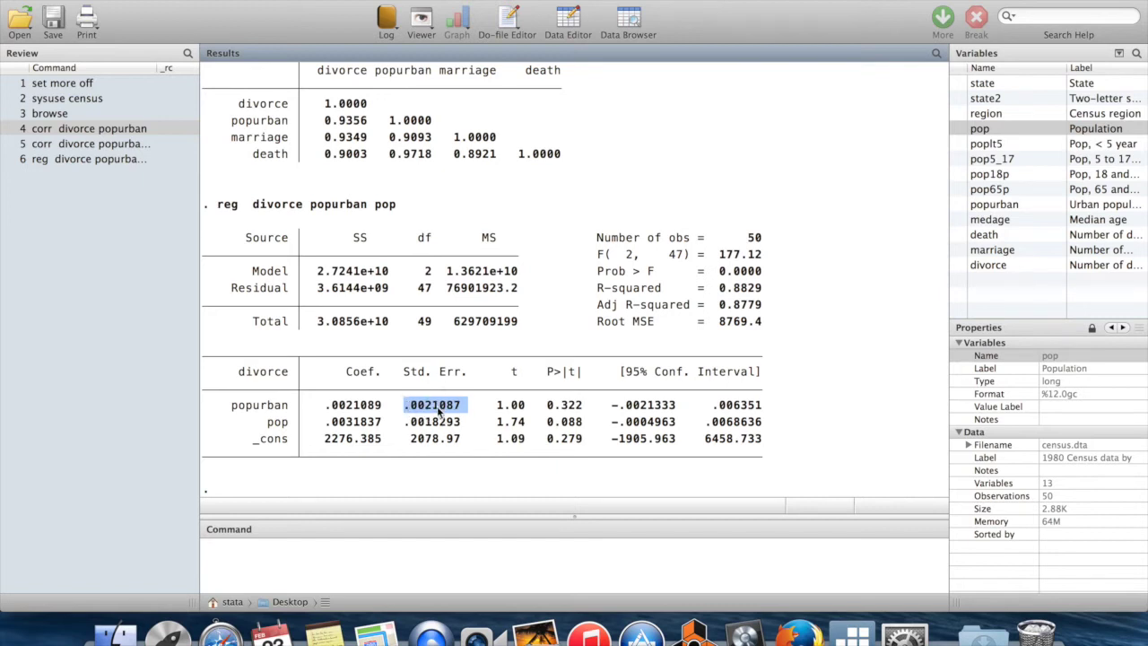
mouse_move(490, 409)
mouse_down()
mouse_move(563, 411)
mouse_move(501, 411)
mouse_up()
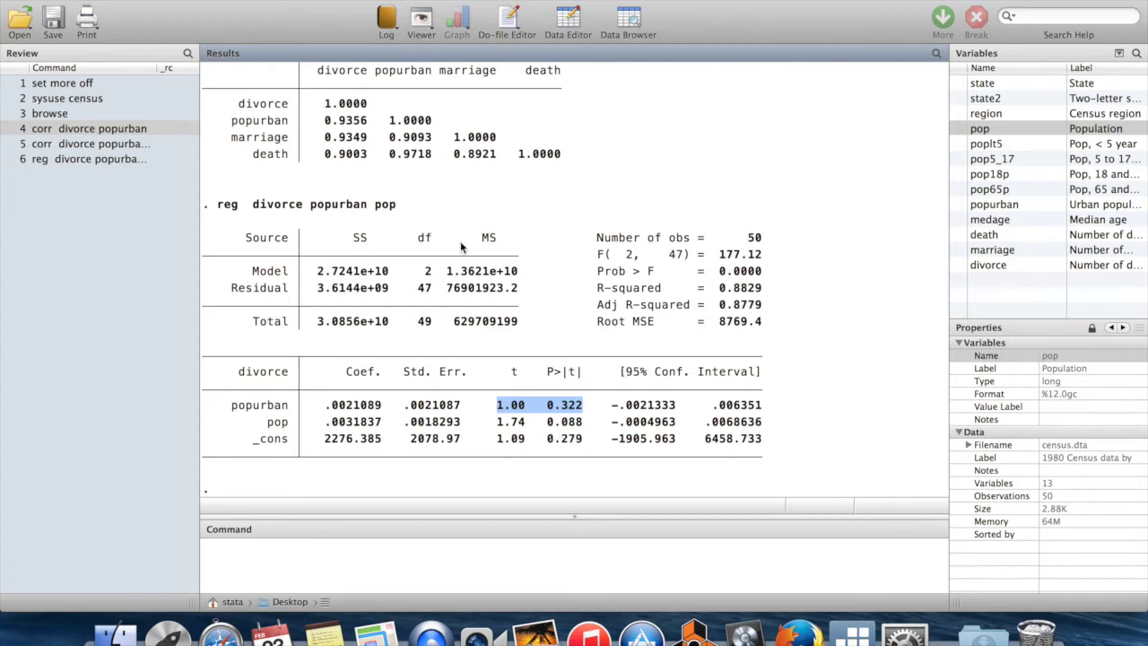
drag(765, 287, 720, 305)
click(781, 324)
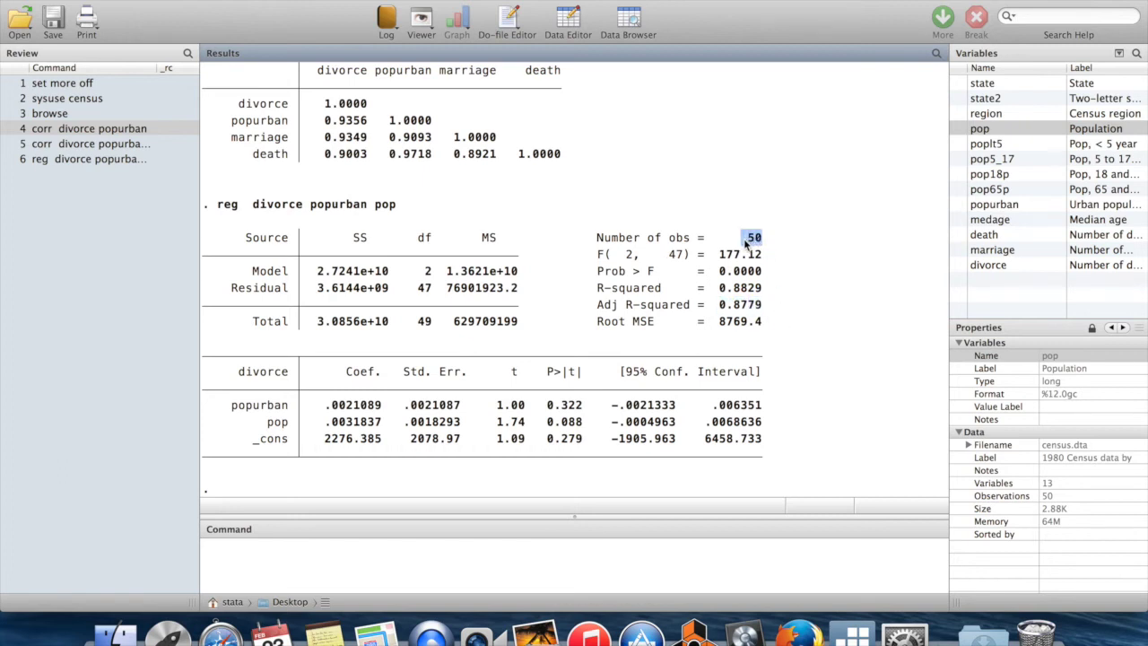
Rerun the previous regression of divorce on popurban and pop with the robust option added.
click(782, 300)
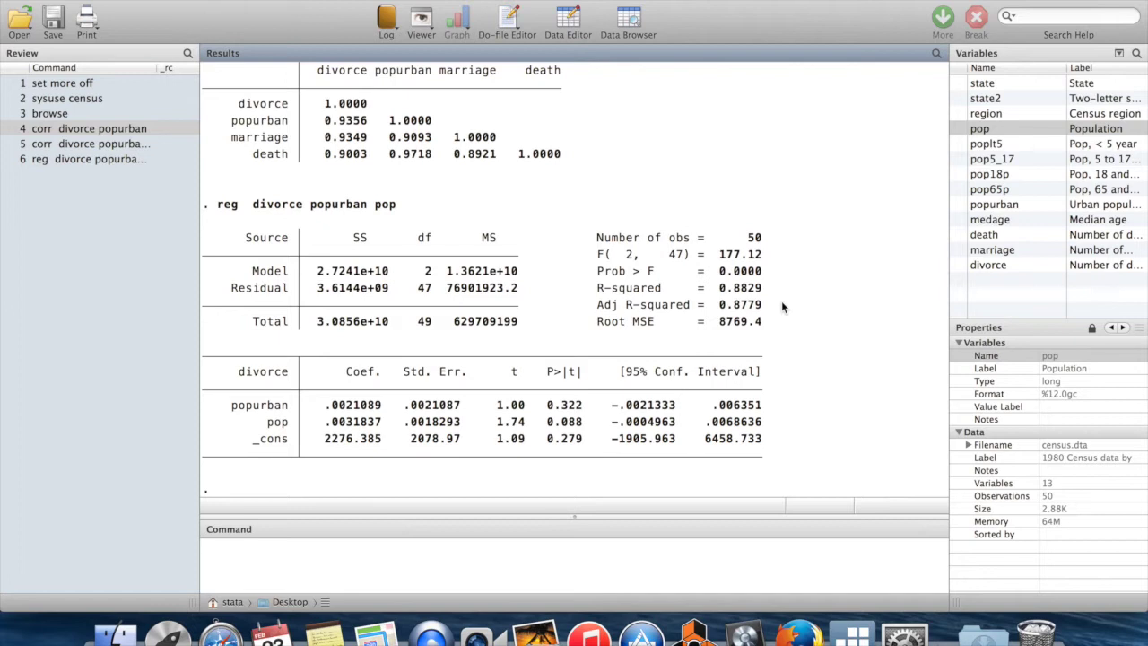
click(250, 567)
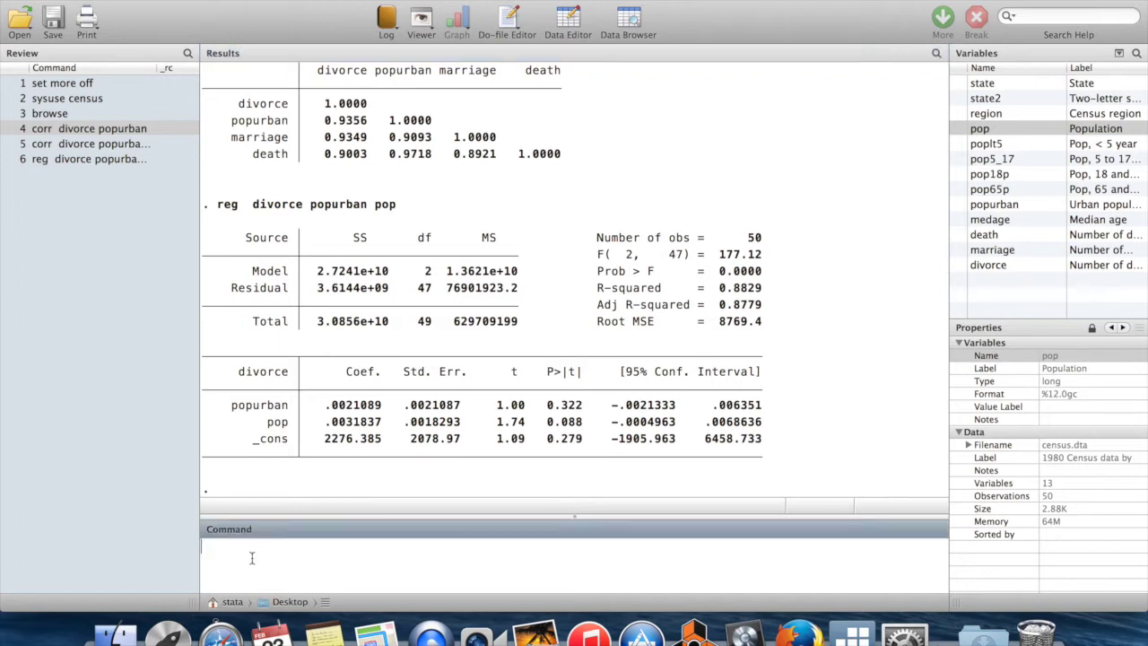
click(114, 159)
click(442, 567)
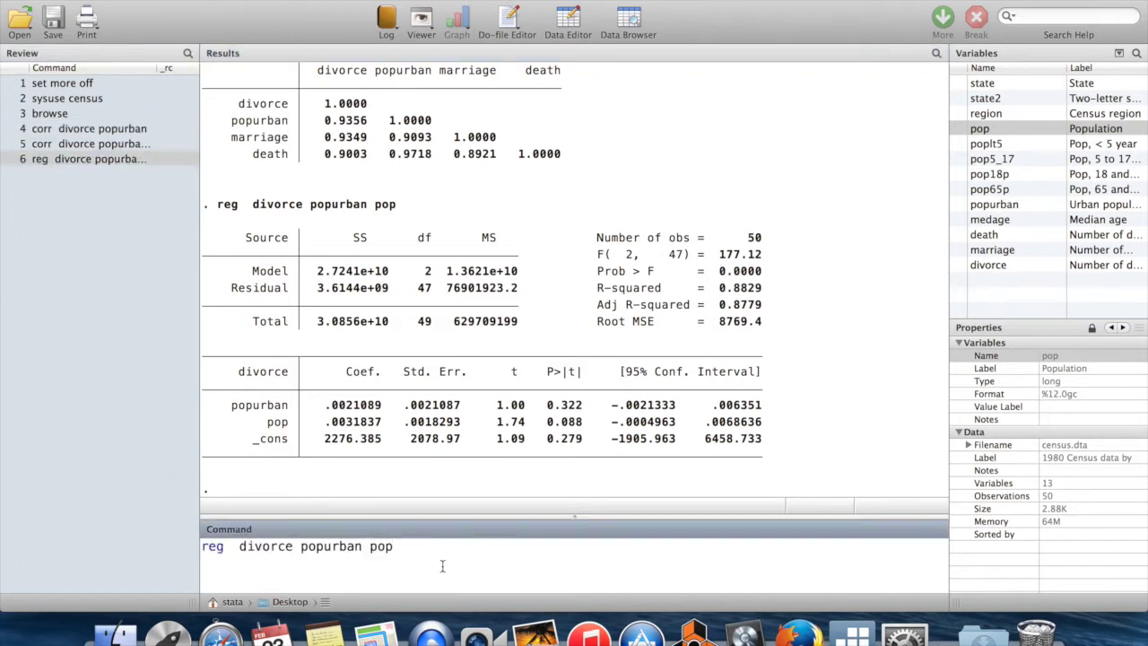
text(, robust)
key(Return)
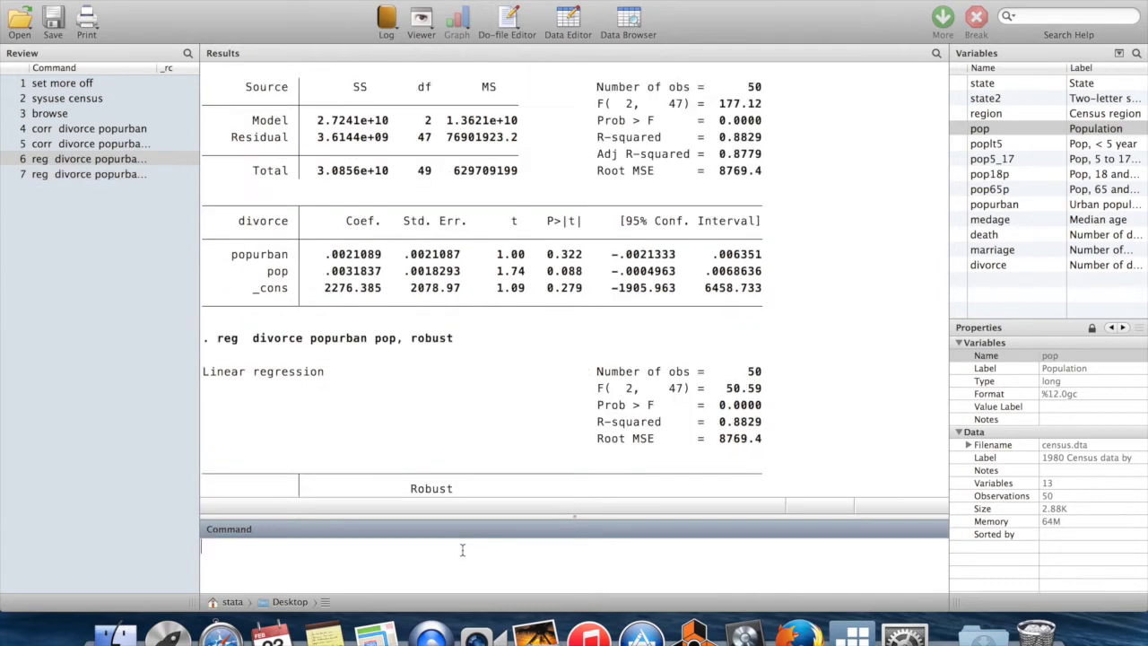
Compare the robust standard errors with those of the ordinary regression of divorce on popurban and pop.
scroll(490, 270, up, 2)
scroll(404, 314, down, 2)
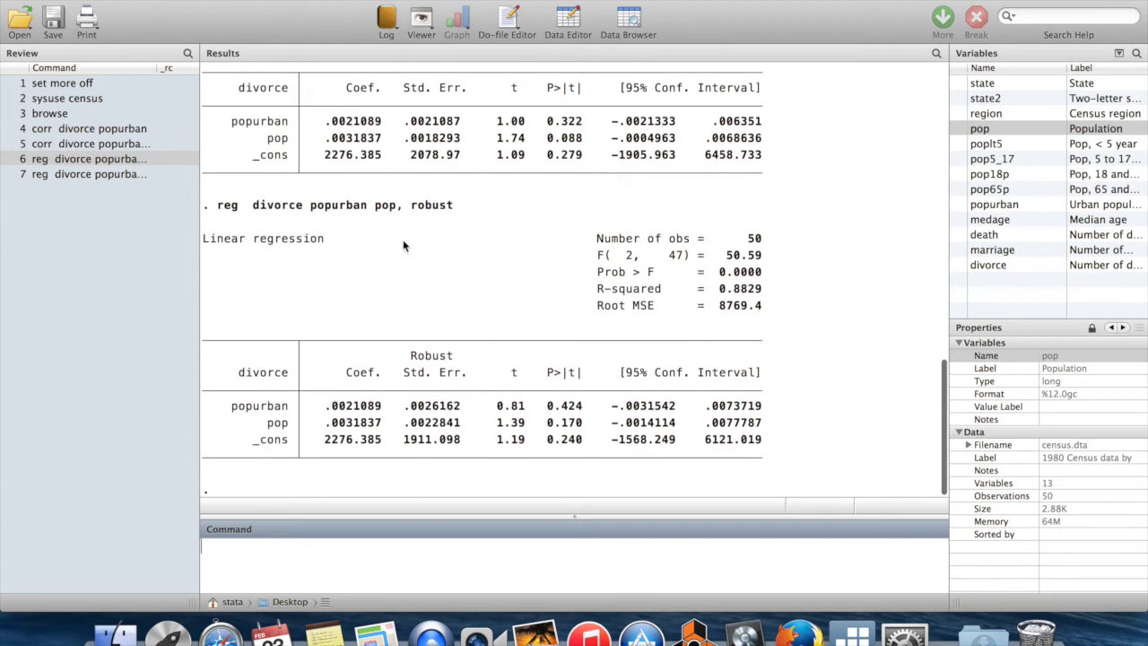
click(409, 355)
drag(408, 355, 467, 376)
click(480, 385)
scroll(457, 353, up, 2)
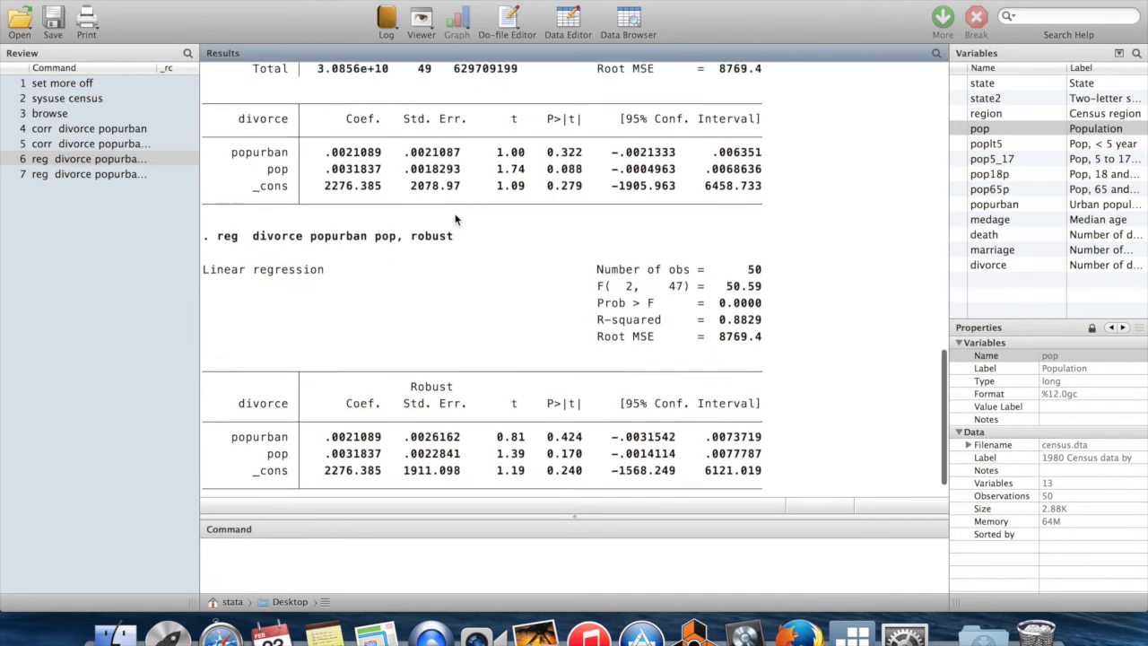
scroll(510, 294, down, 2)
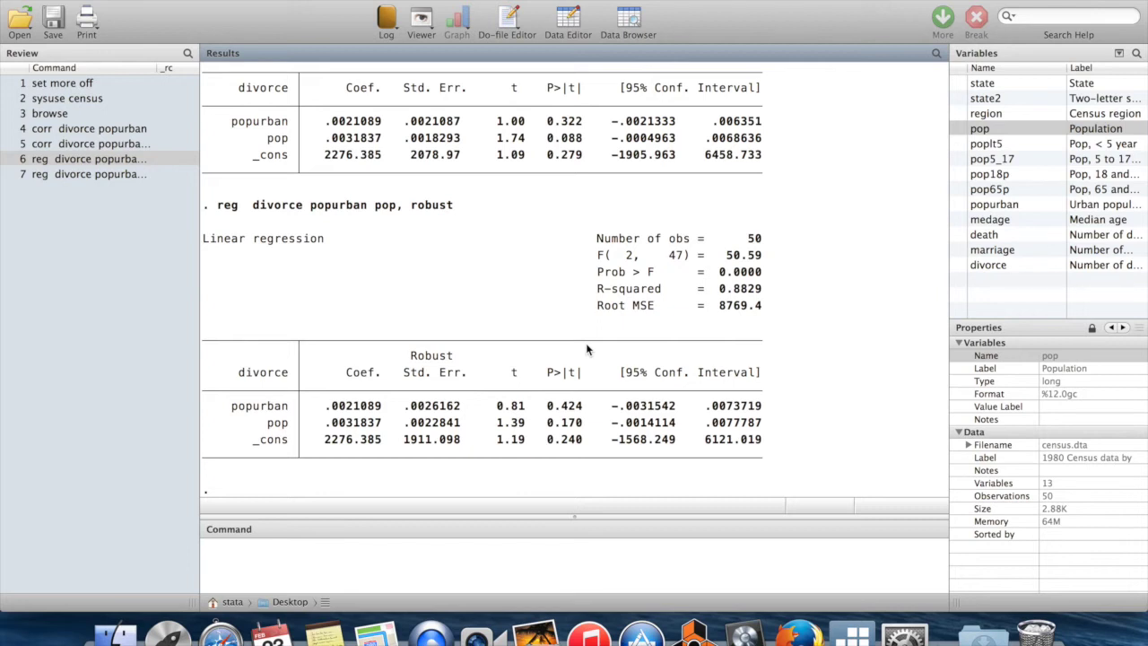
Tabulate the region variable with tab to list the frequency of each census region.
click(304, 561)
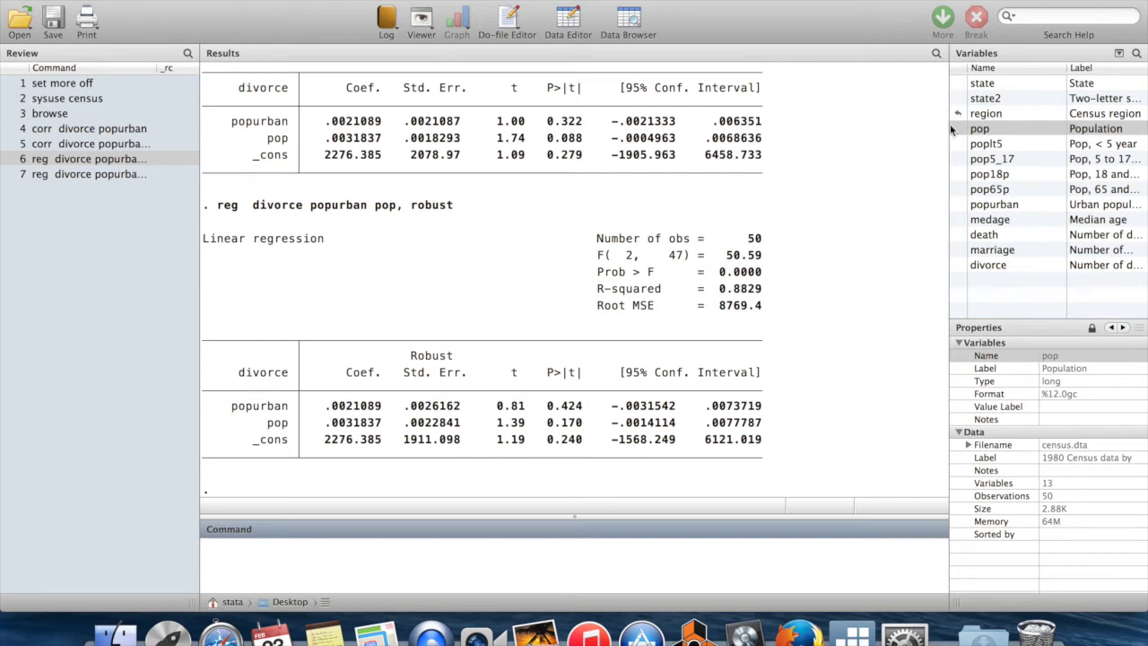
text(tab region)
key(Return)
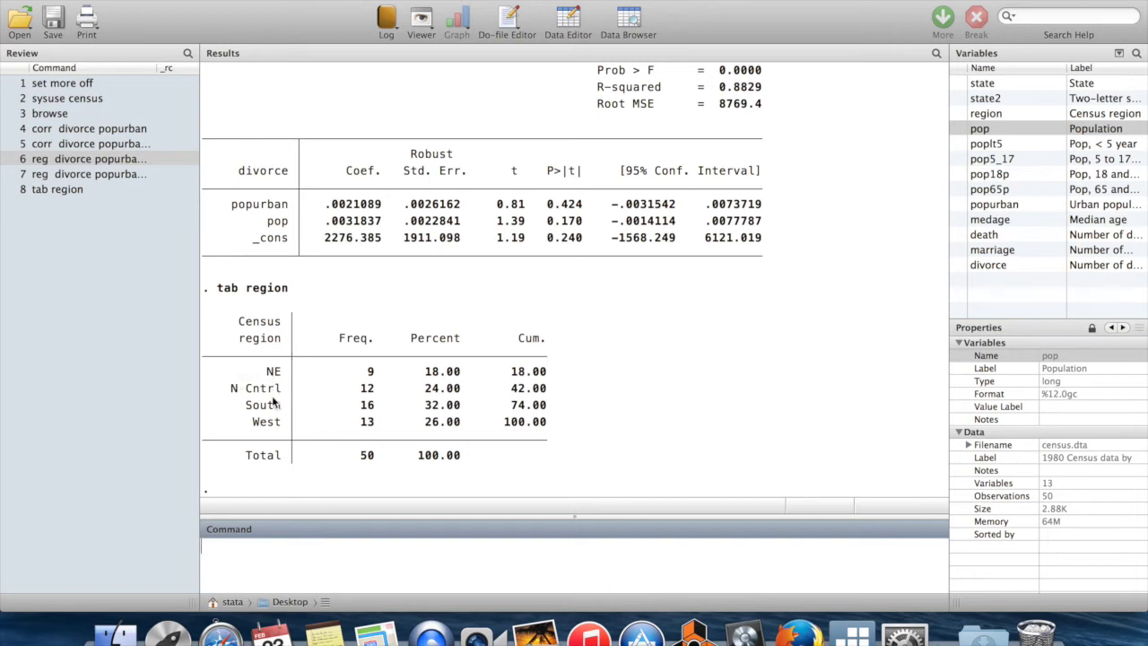
drag(290, 288, 246, 289)
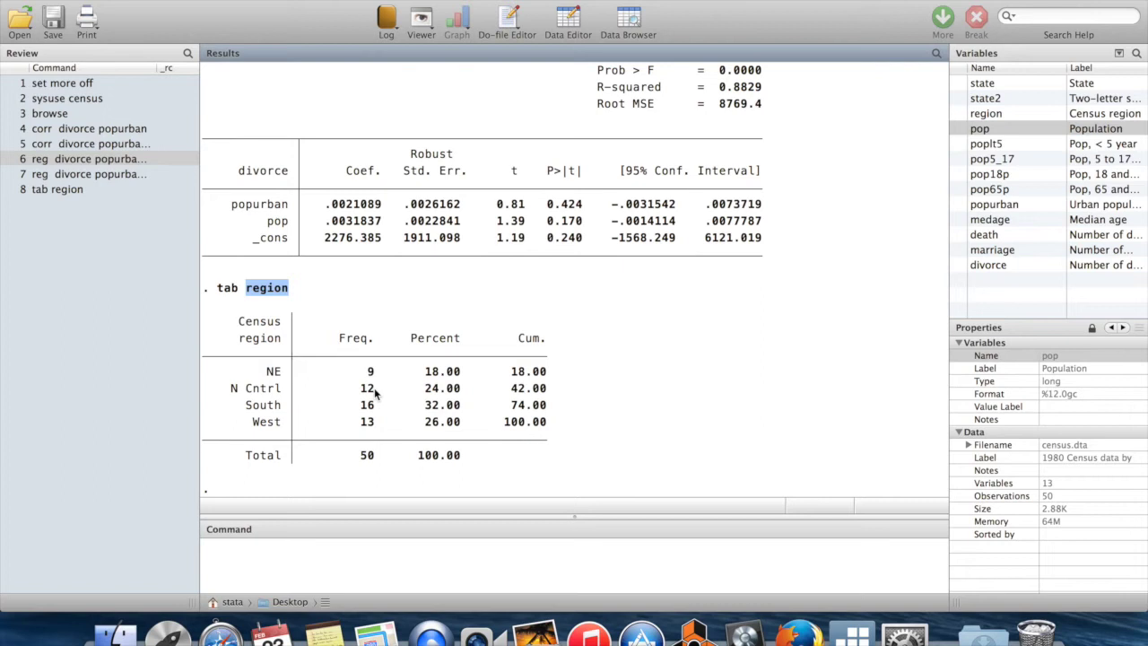
Regress divorce on popurban, pop and region dummies by running reg with the xi: prefix and the term i.region.
click(279, 564)
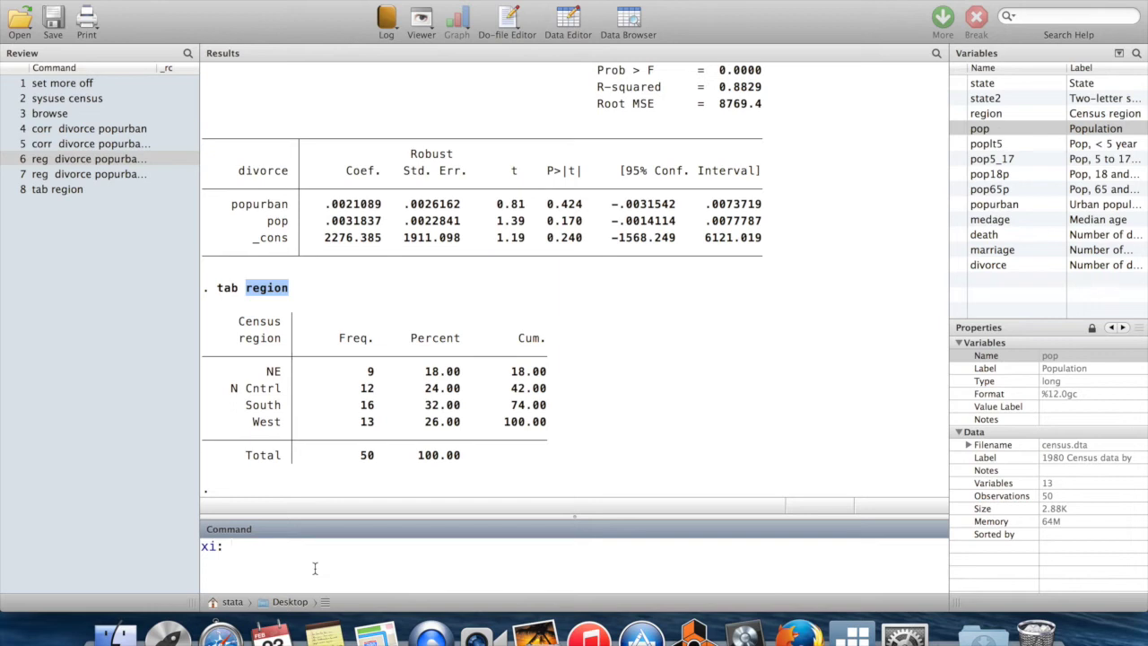
text(reg)
double_click(960, 266)
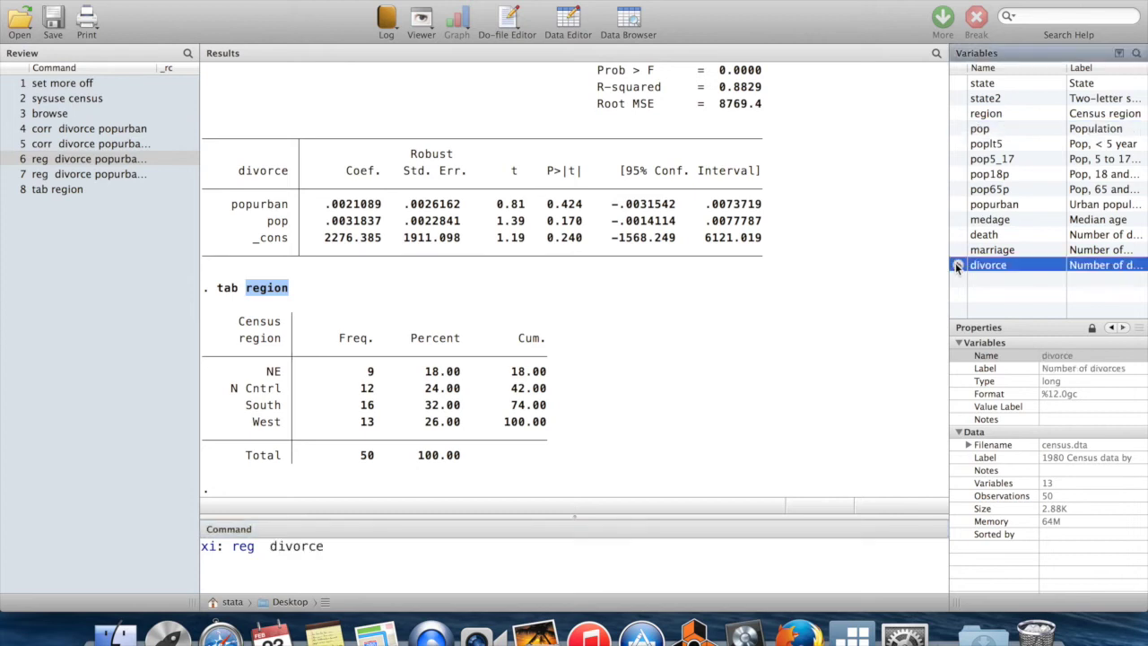
click(958, 205)
click(958, 129)
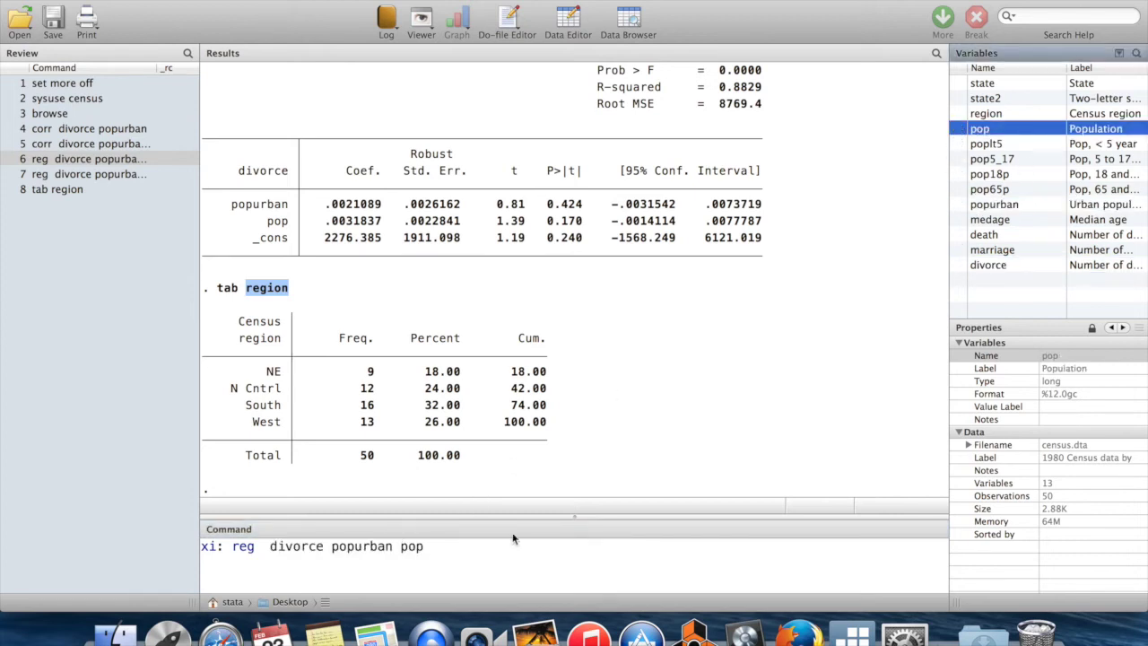
click(471, 564)
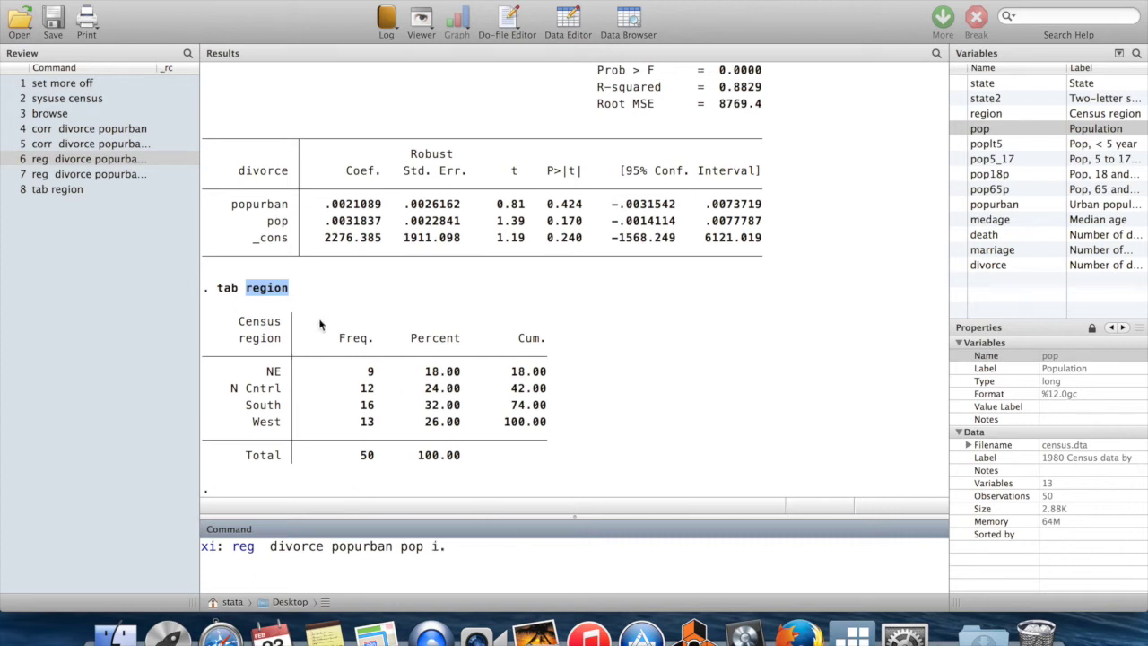
text(i.region)
key(Return)
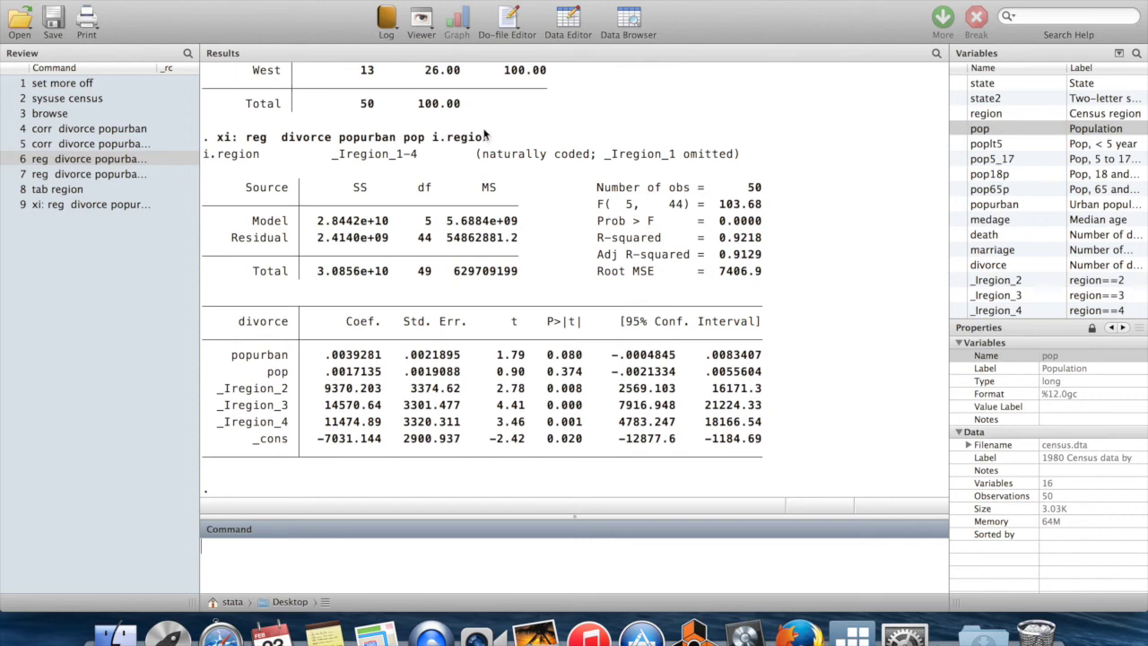
Examine the xi regression output: the i.region term, the omitted-category note and the coefficients of popurban, pop, the constant and the region dummies.
drag(492, 139, 436, 140)
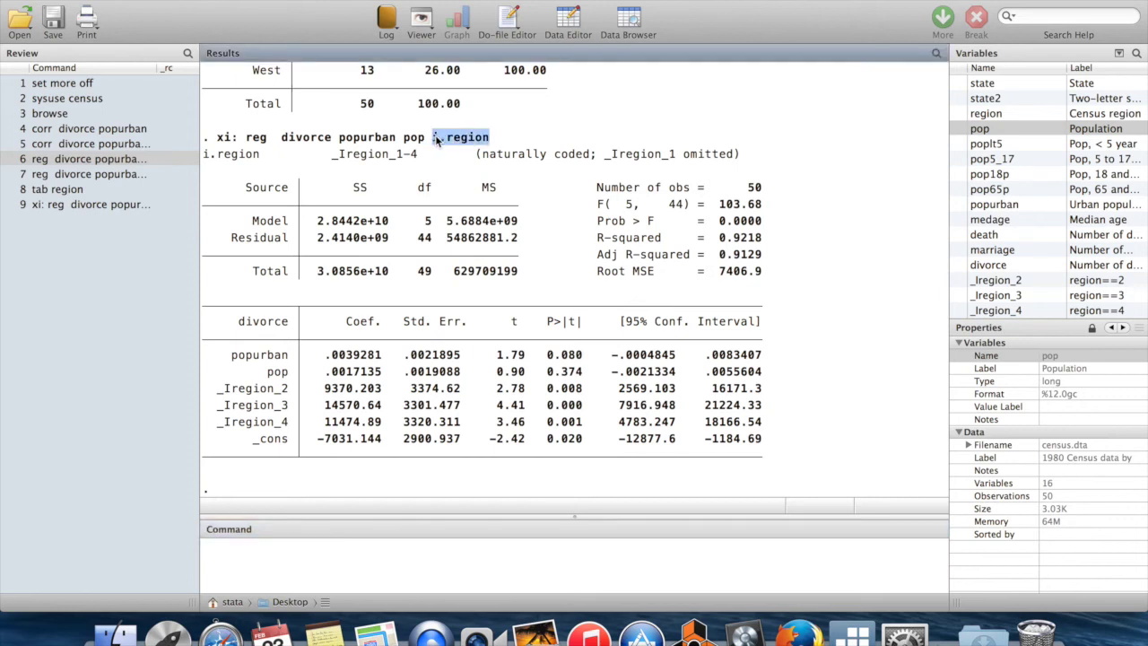
click(747, 160)
drag(741, 154, 475, 155)
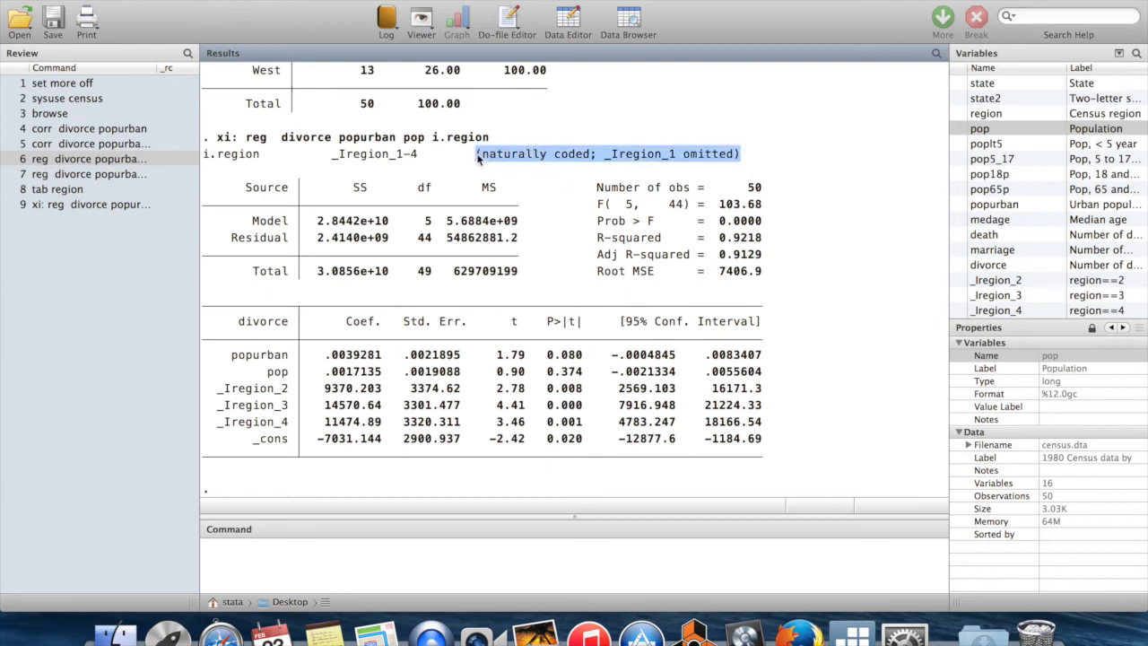
click(743, 160)
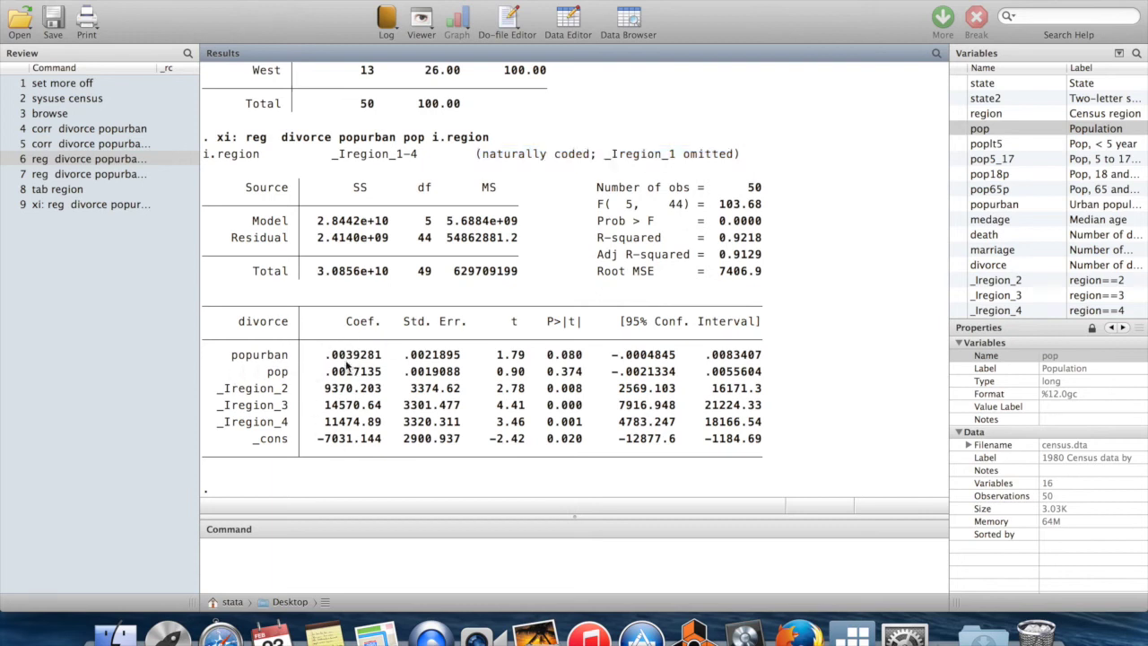
drag(325, 352, 378, 375)
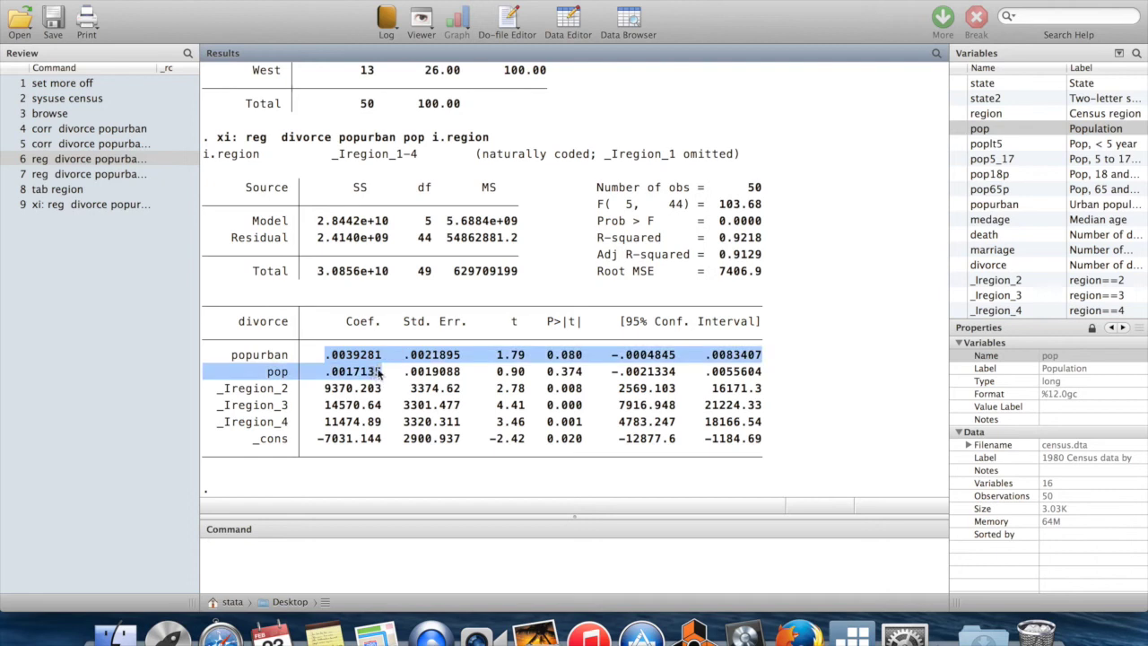
drag(388, 439, 321, 442)
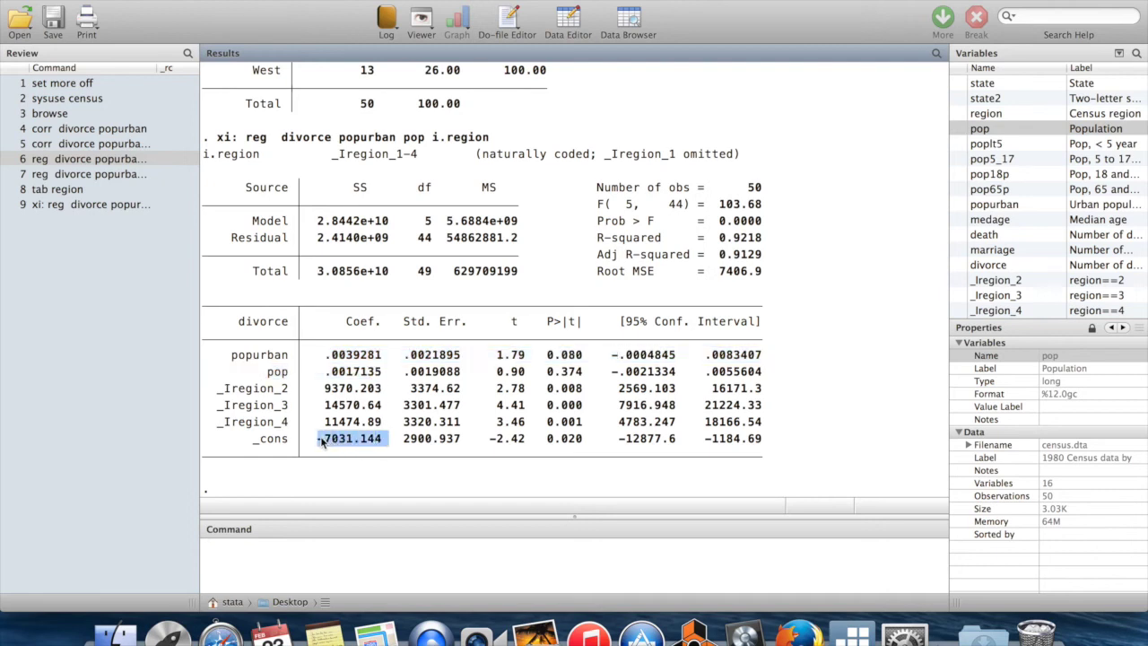
drag(384, 388, 328, 389)
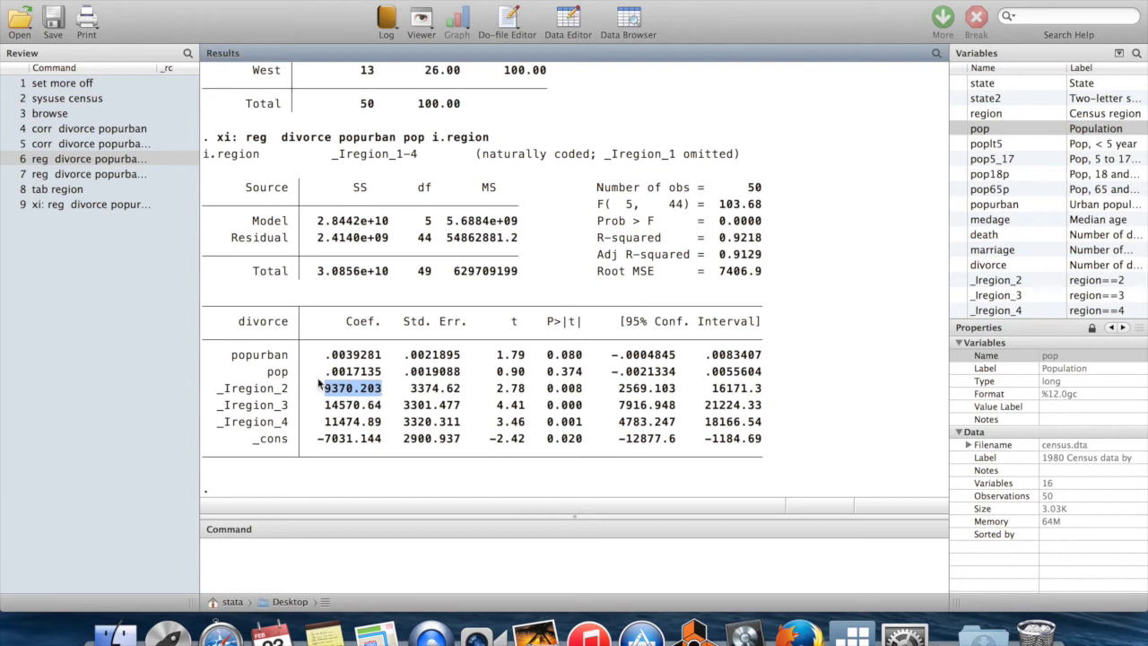
click(374, 401)
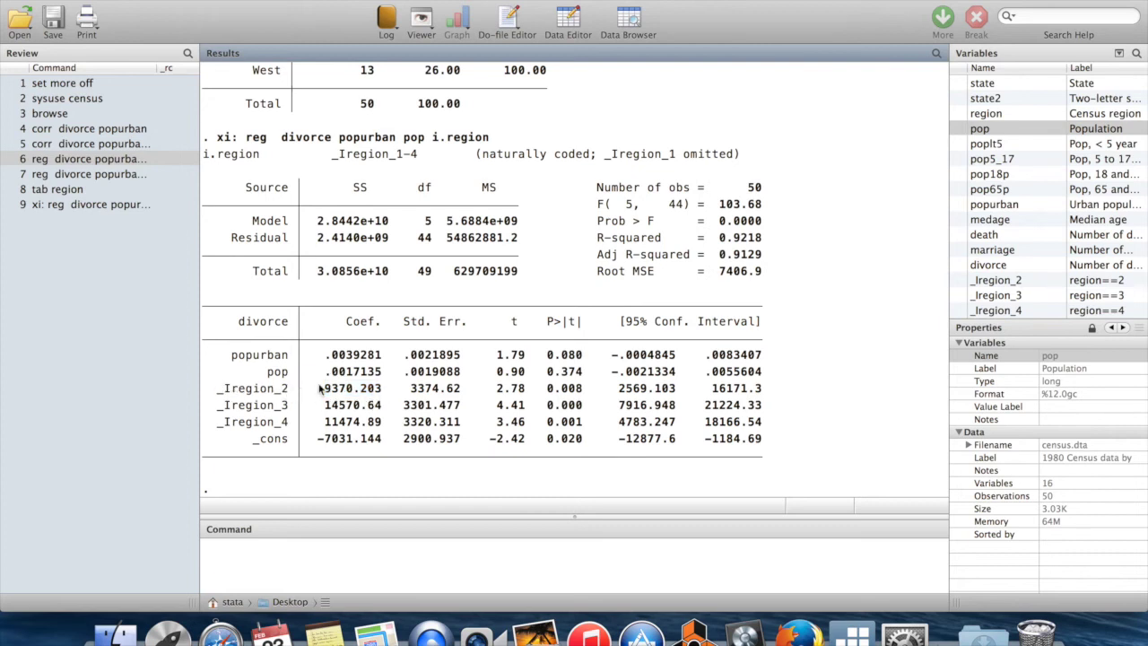
drag(383, 408, 328, 409)
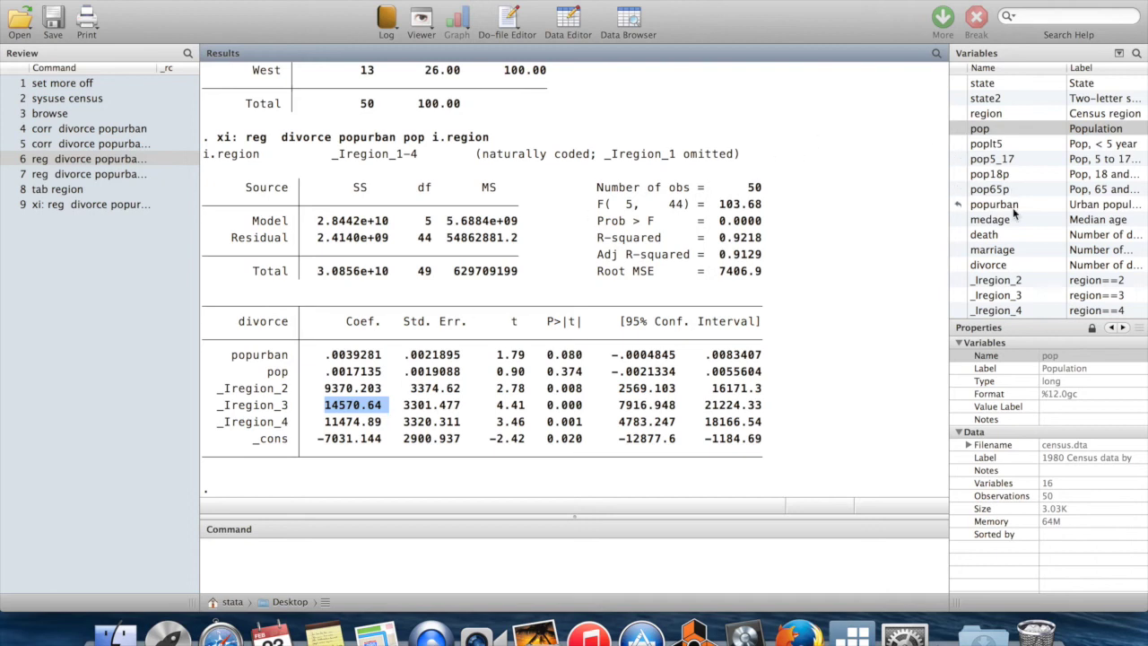
Inspect the properties of the generated dummy variables _Iregion_2 to _Iregion_4 and review their coefficients in the regression table.
scroll(1016, 214, down, 1)
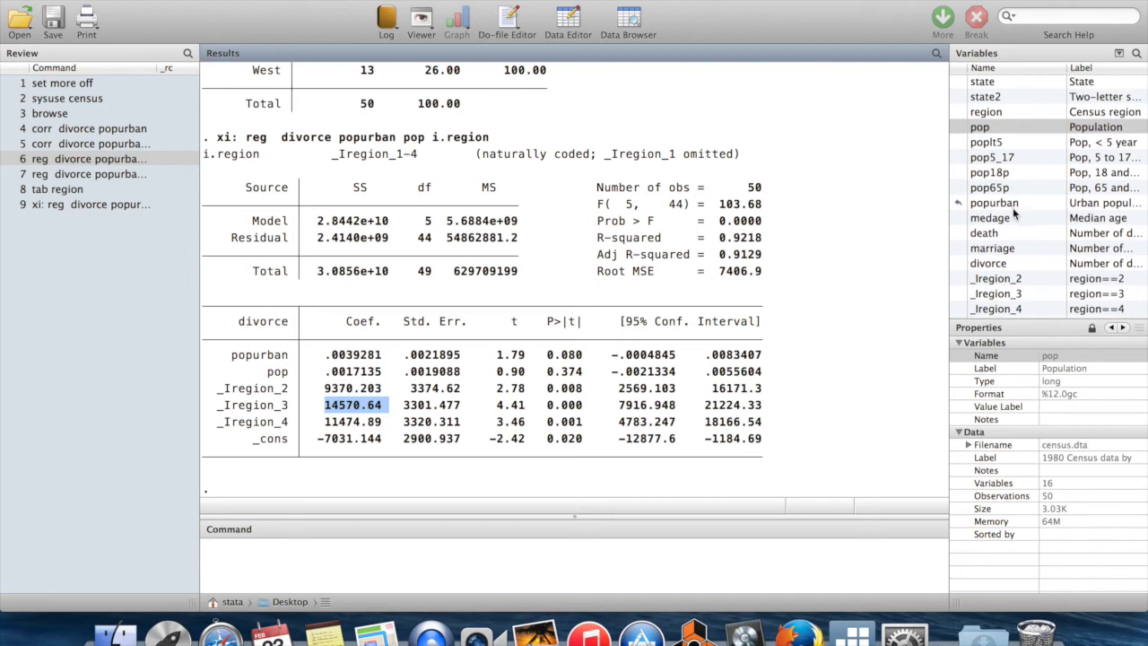
click(997, 282)
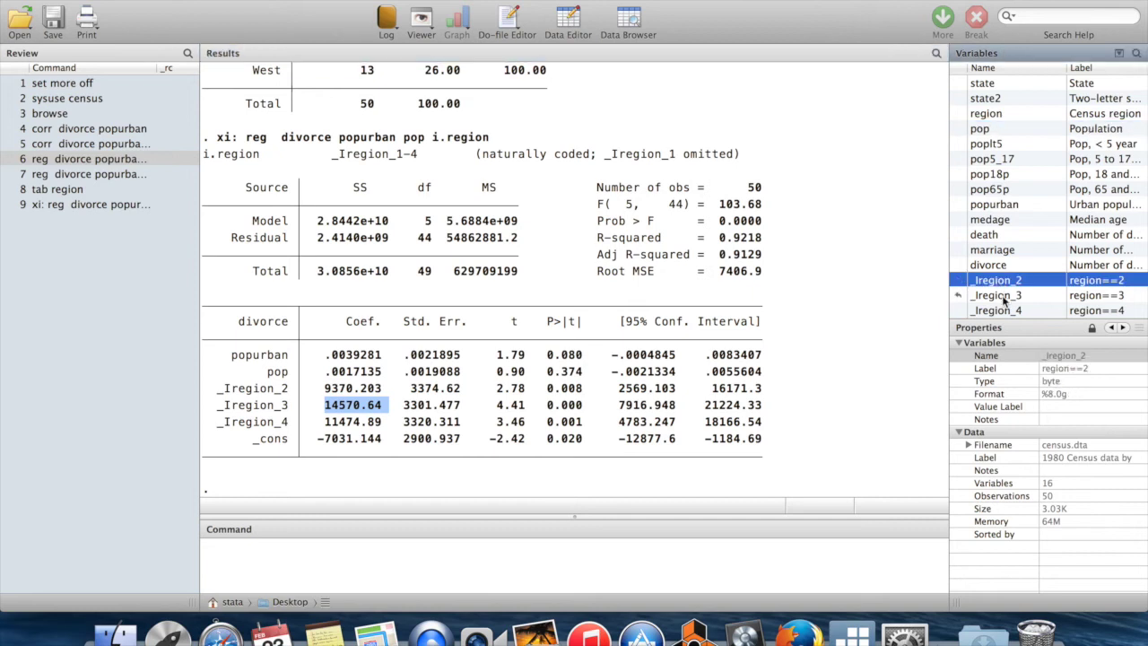
key(Down)
key(Down)
key(Up)
key(Up)
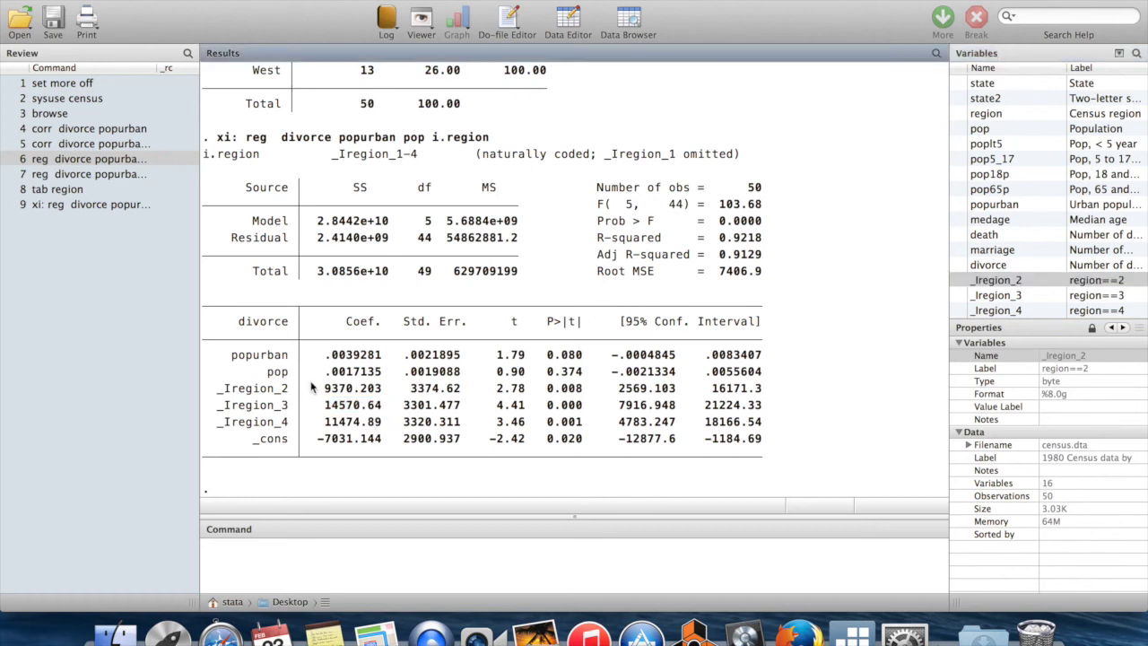
drag(324, 391, 382, 409)
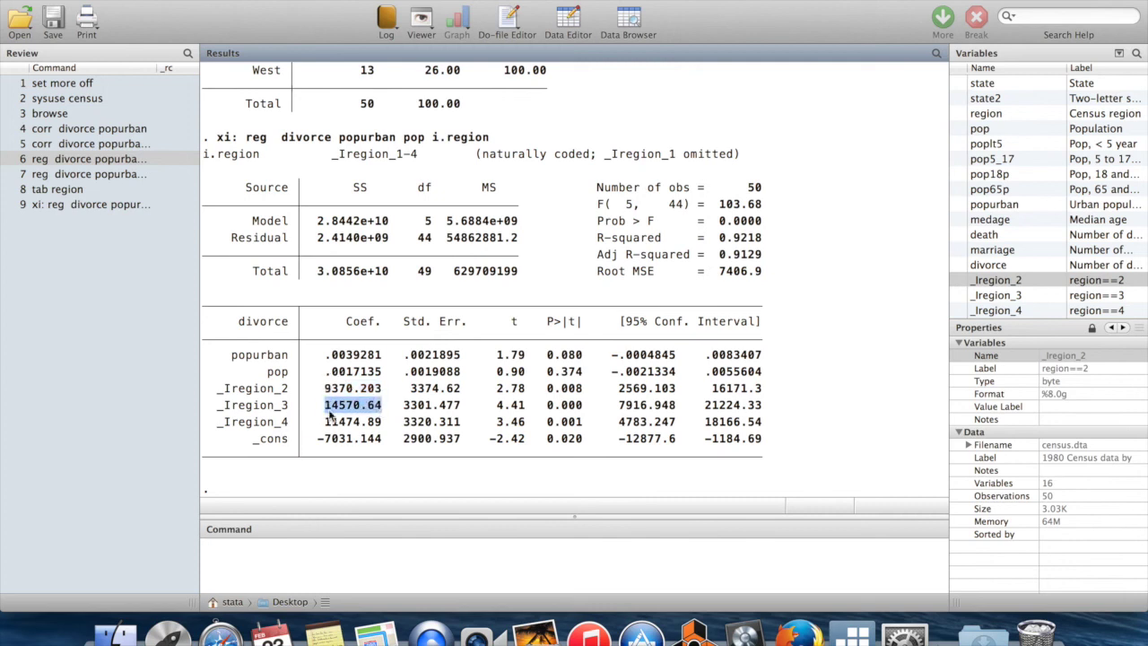
Run the region fixed-effects regression with the command areg div popurb pop, absorb(region).
click(242, 547)
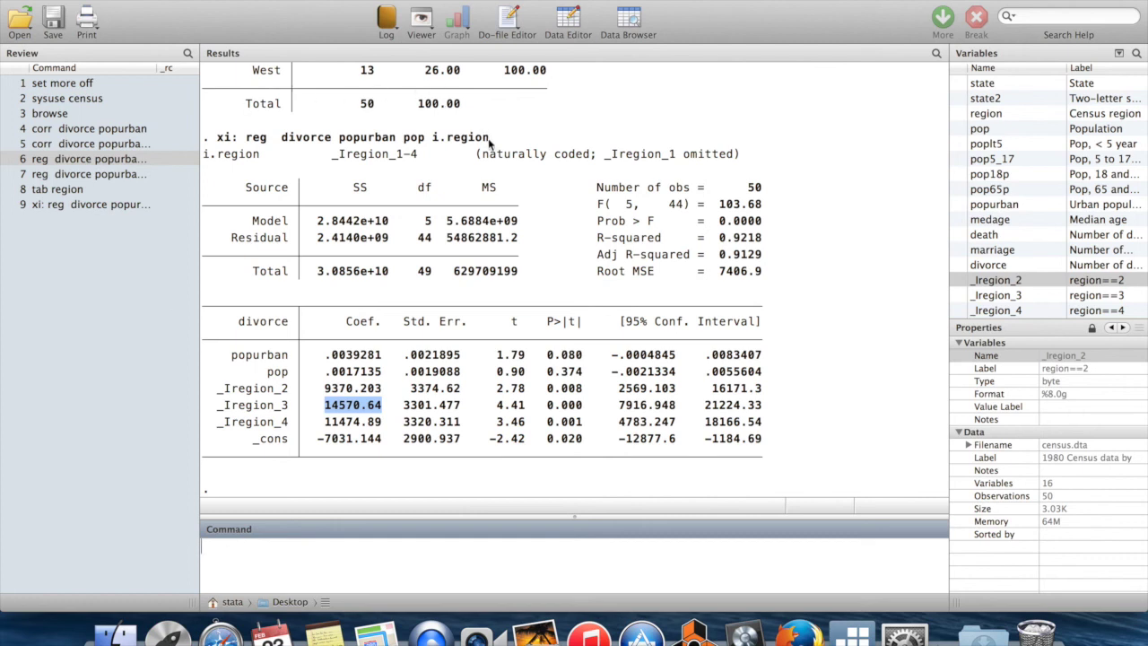
text(areg div popurb)
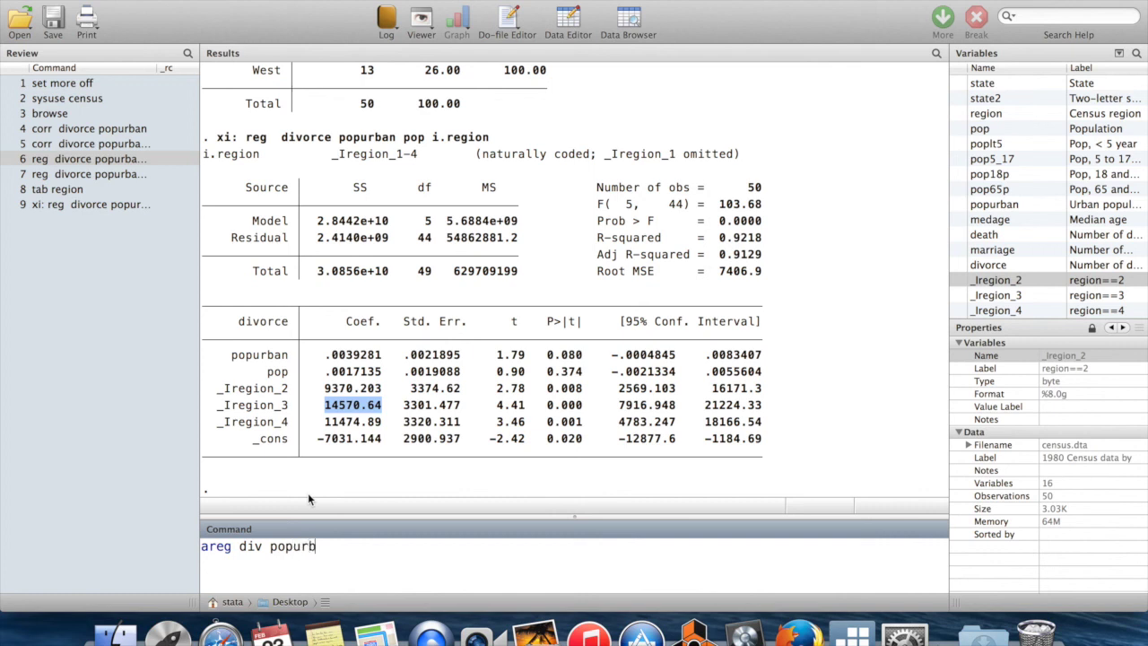
text( pop, absorb(r)
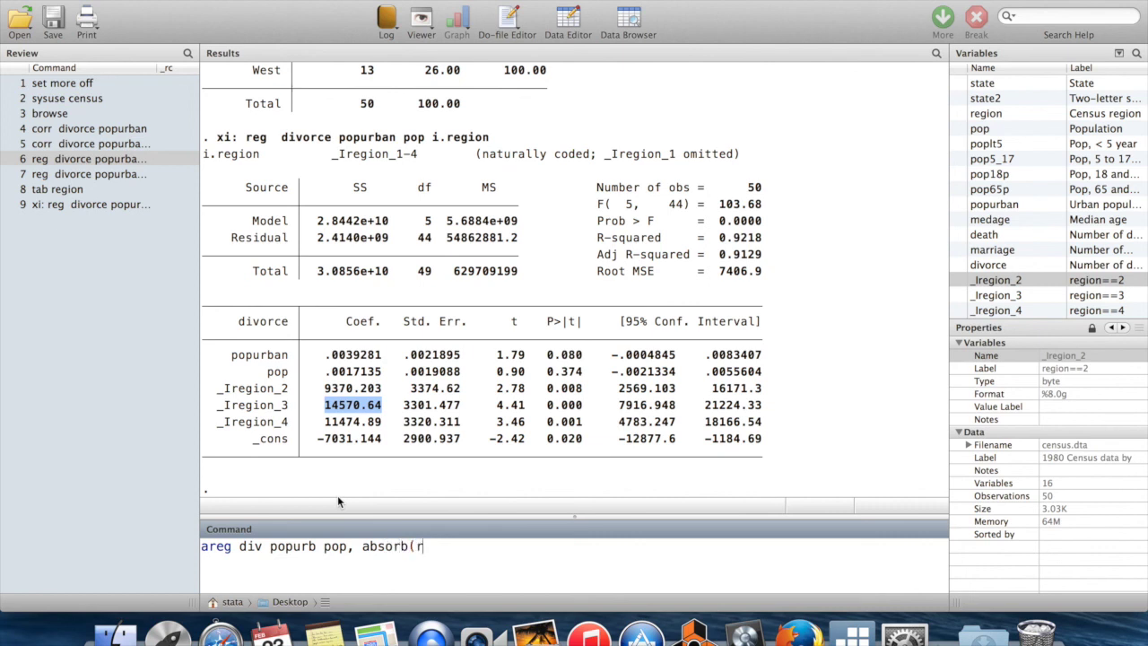
text(egion))
key(Return)
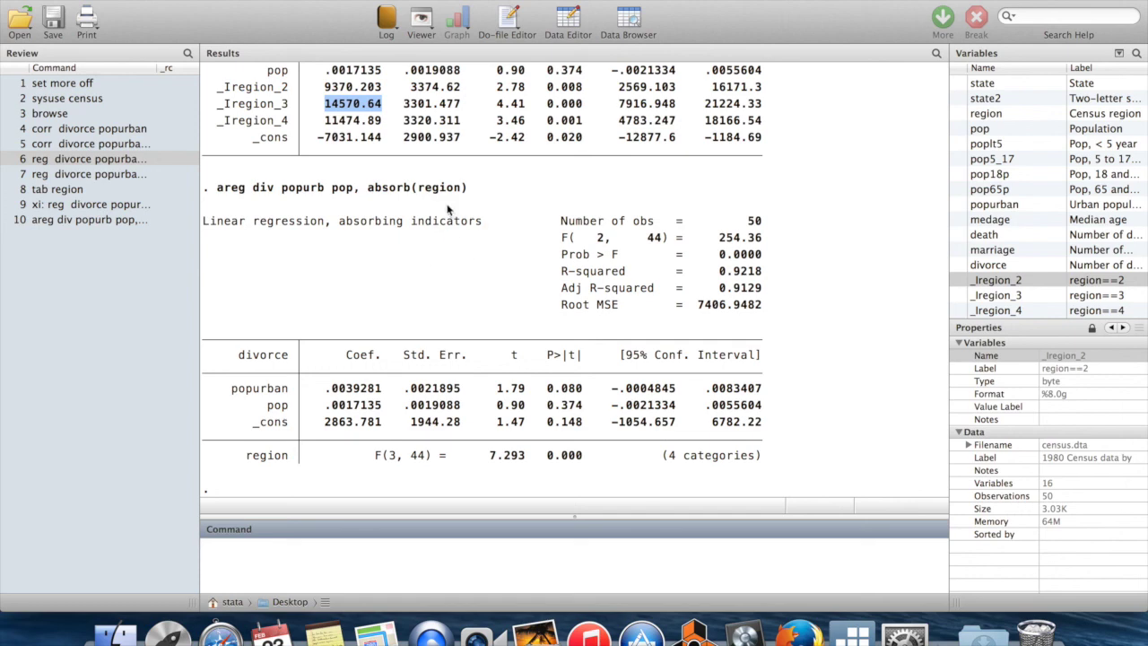
Compare the popurban and pop coefficients in the areg output with those in the xi regression above it.
scroll(401, 285, up, 2)
scroll(401, 286, up, 2)
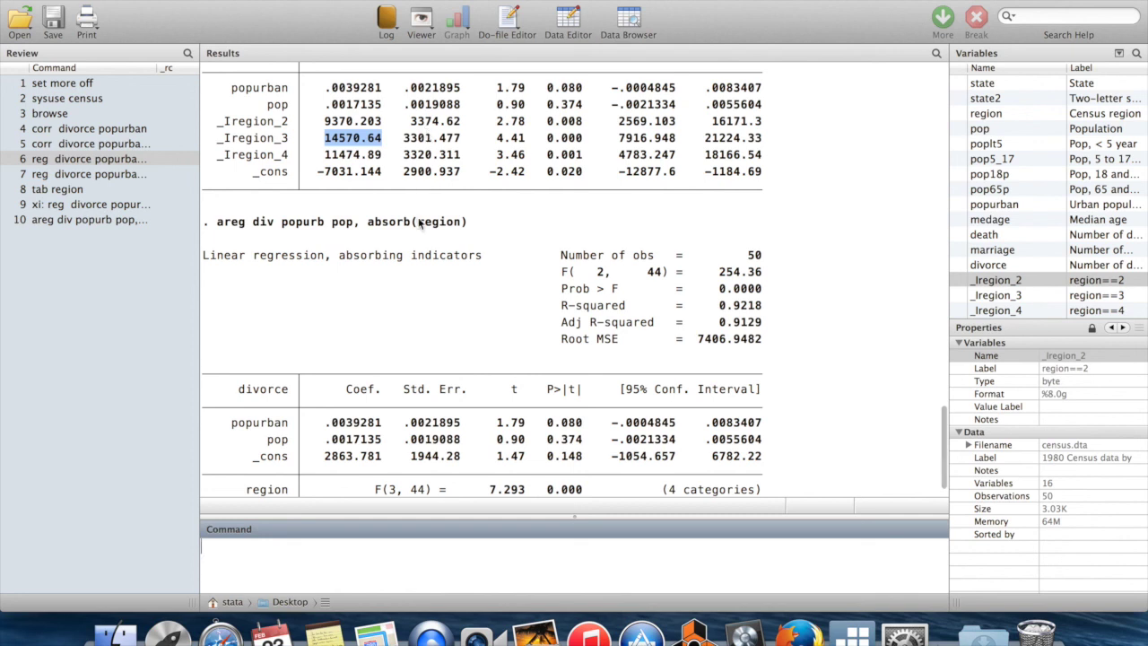
scroll(419, 224, up, 2)
drag(329, 126, 382, 140)
click(328, 143)
drag(328, 458, 384, 475)
click(327, 484)
click(392, 476)
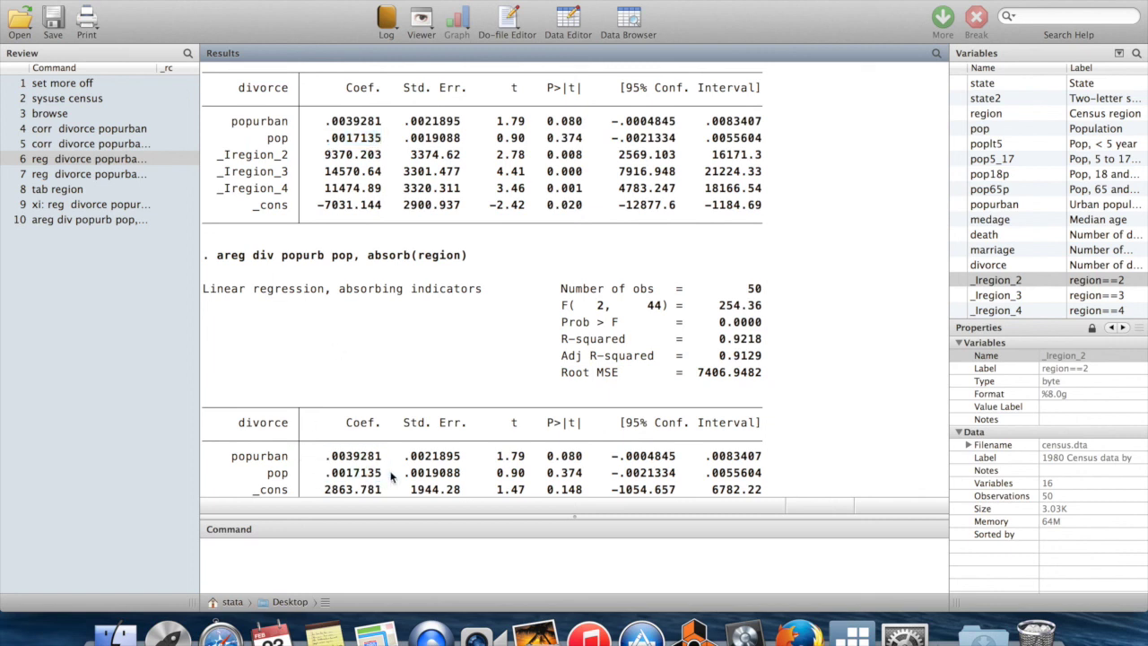